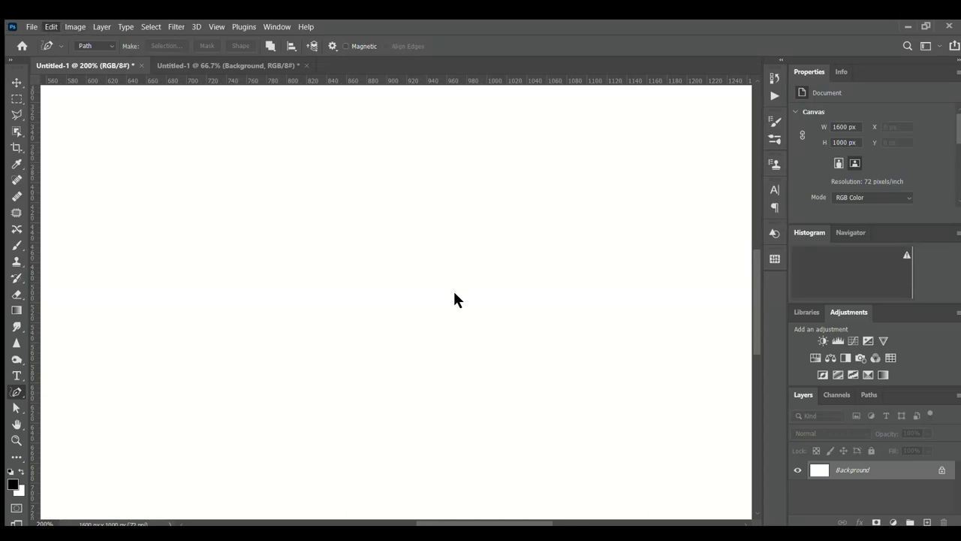
Paste the coffee cup photo, duplicate it, and add an empty layer on top
key(ctrl+v)
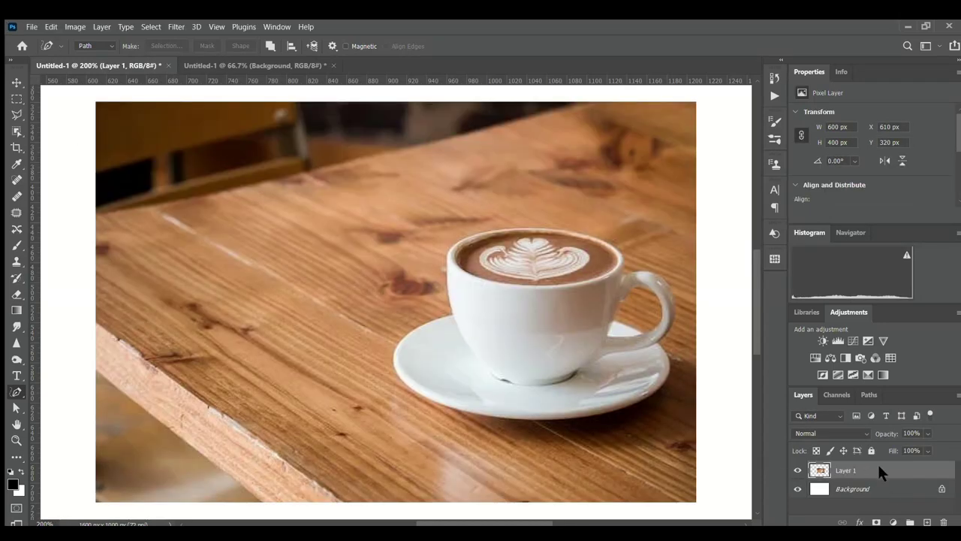
key(ctrl+j)
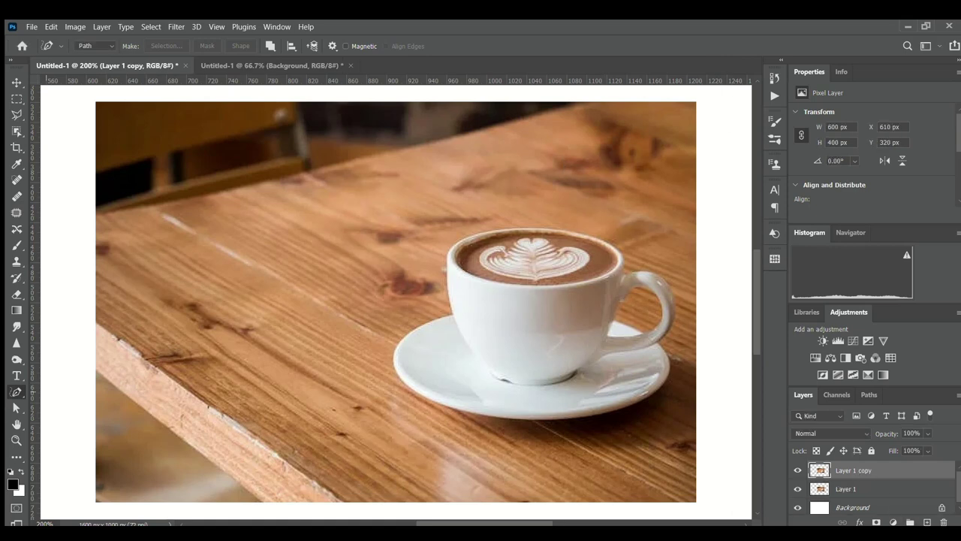
click(928, 522)
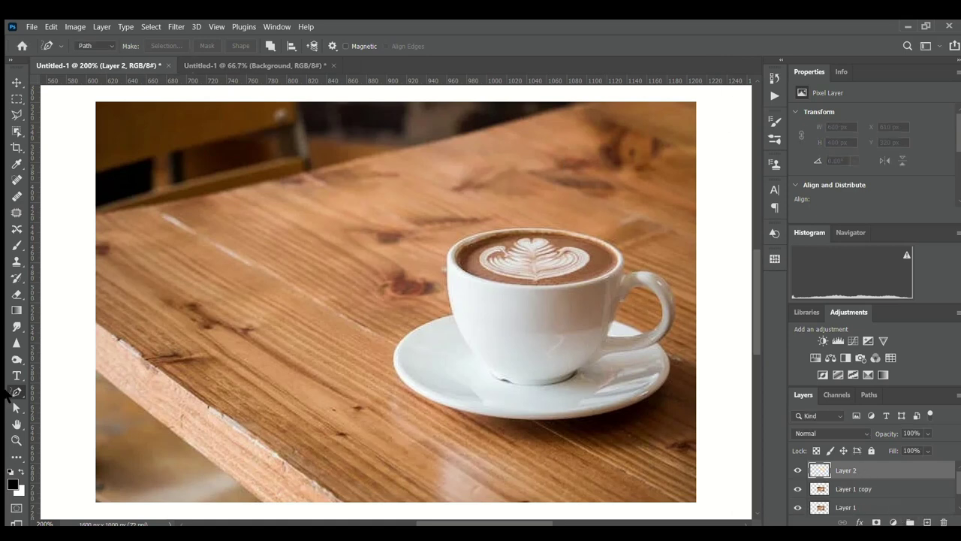
Trace a closed Pen-tool shape around the coffee surface inside the cup rim
click(453, 255)
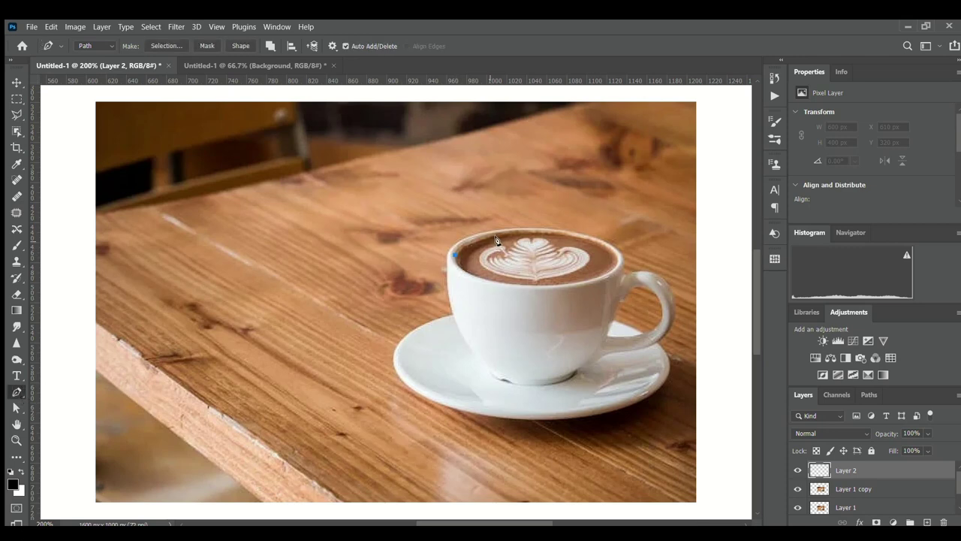
click(97, 46)
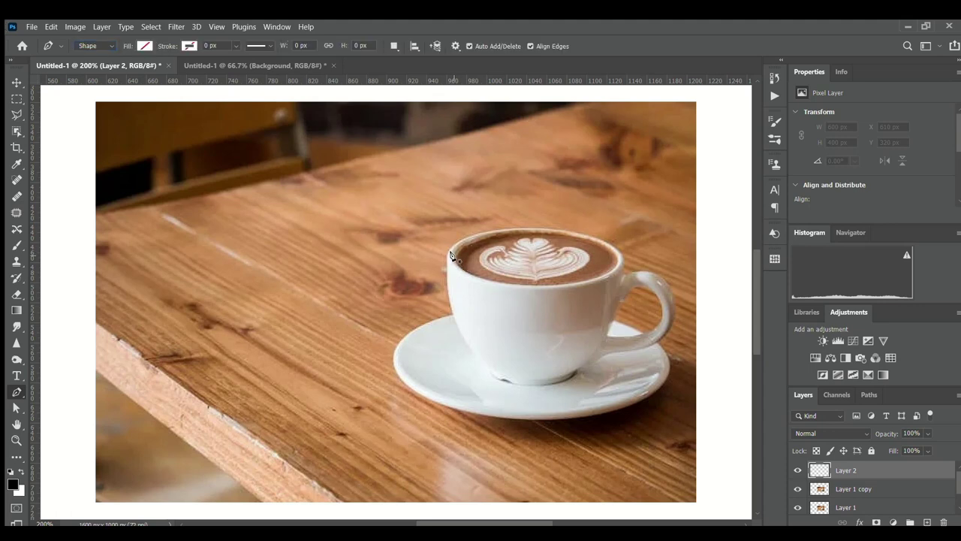
drag(537, 228, 613, 231)
click(615, 260)
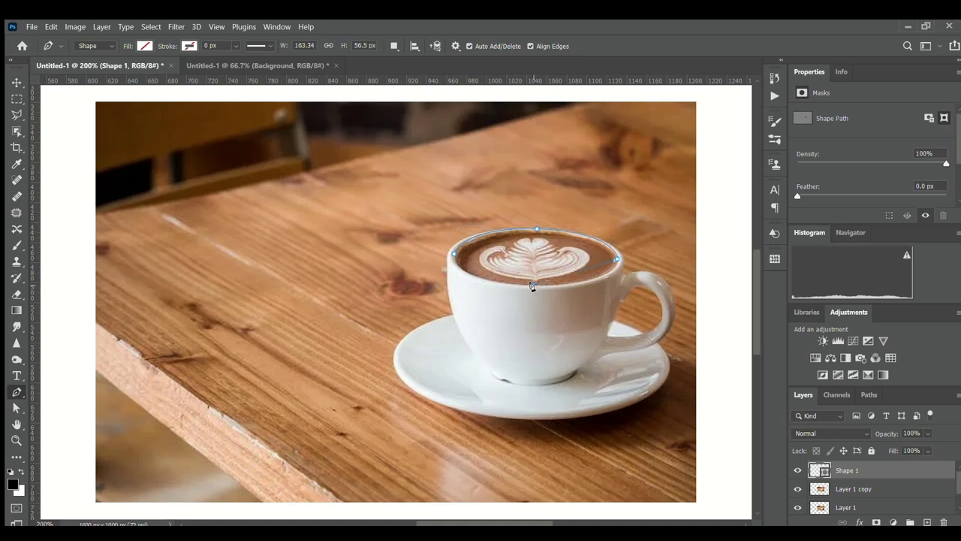
drag(474, 281, 444, 284)
click(453, 254)
Refine the rim outline with the Curvature Pen and fill the shape solid black
key(shift+p)
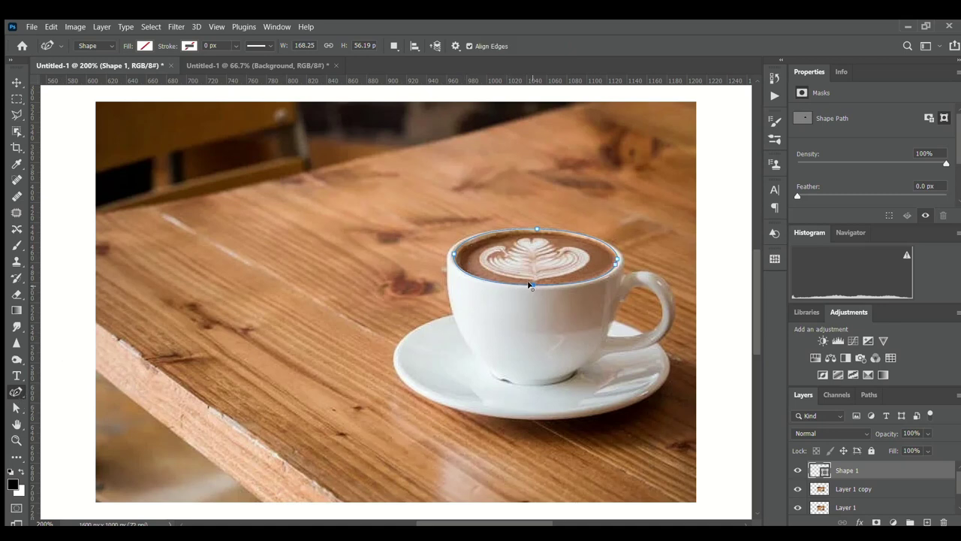
double_click(615, 262)
drag(478, 274, 482, 273)
click(453, 255)
key(shift+p)
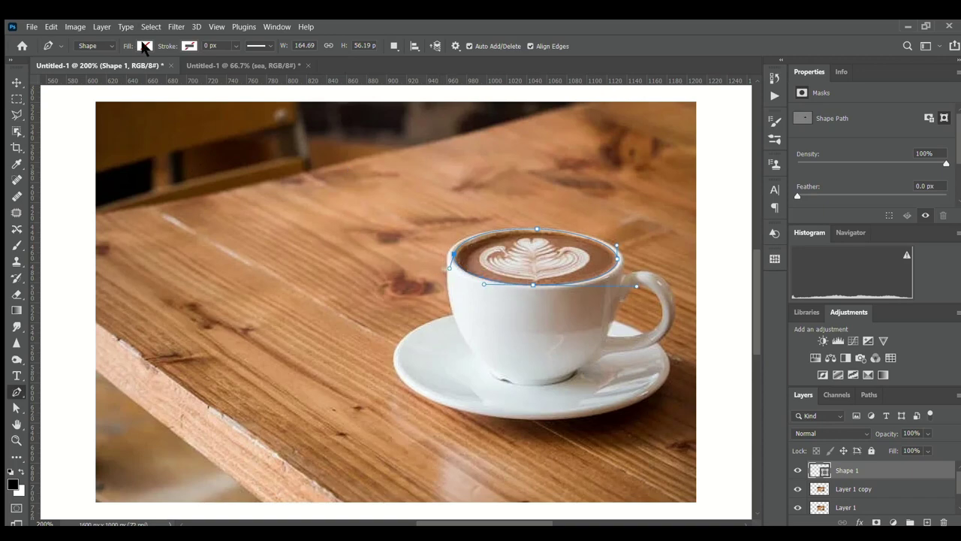
key(alt+BackSpace)
Bring the sea image into the coffee document and clip it to the black rim shape
click(242, 65)
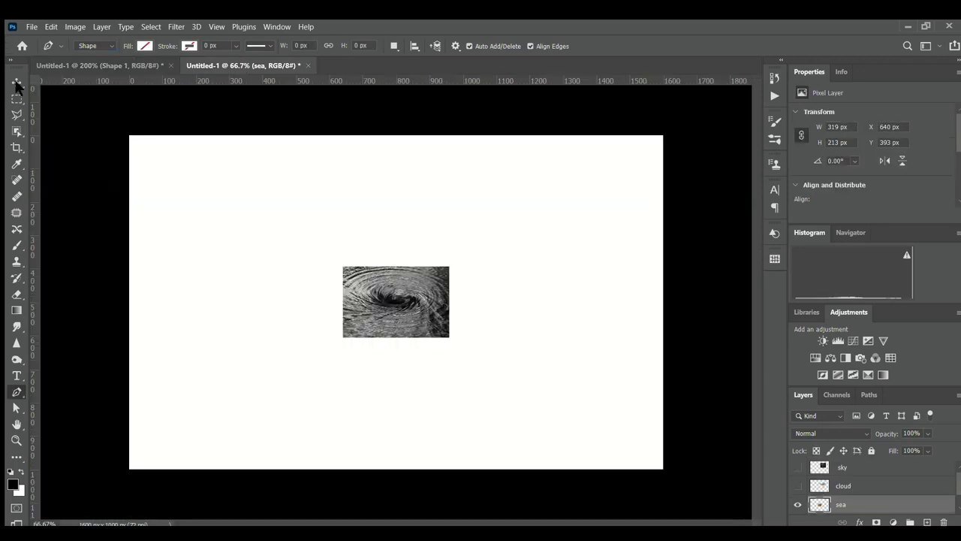
key(v)
drag(406, 271, 473, 165)
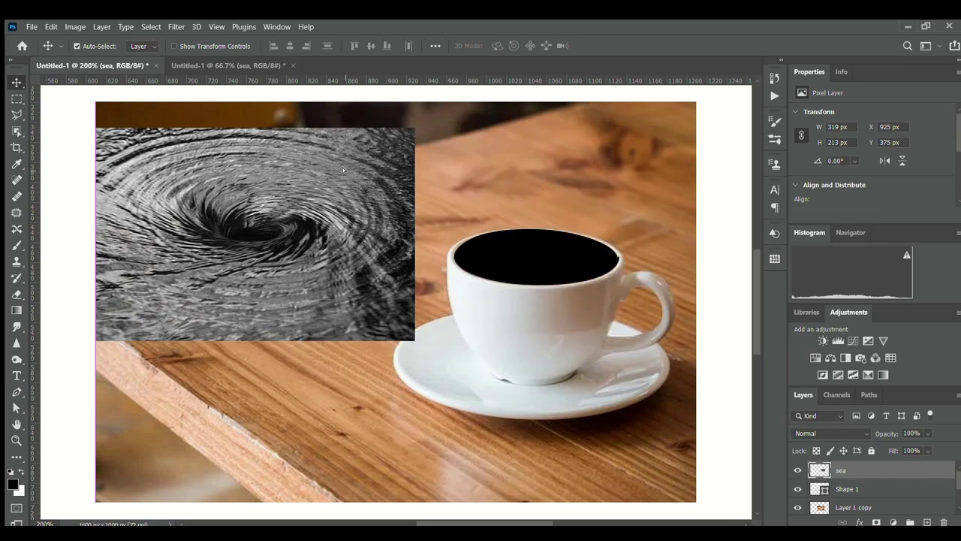
drag(660, 194, 632, 182)
key(ctrl+alt+g)
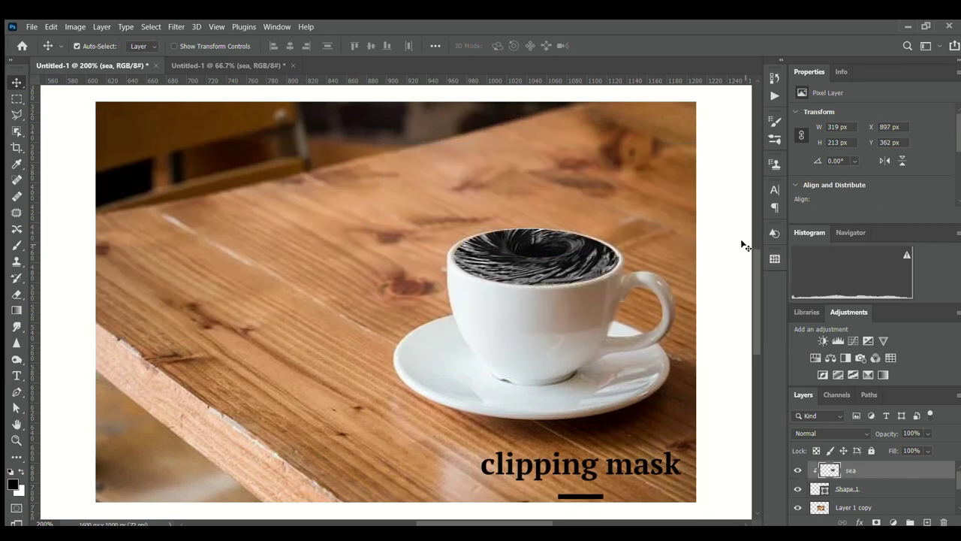
drag(544, 262, 544, 279)
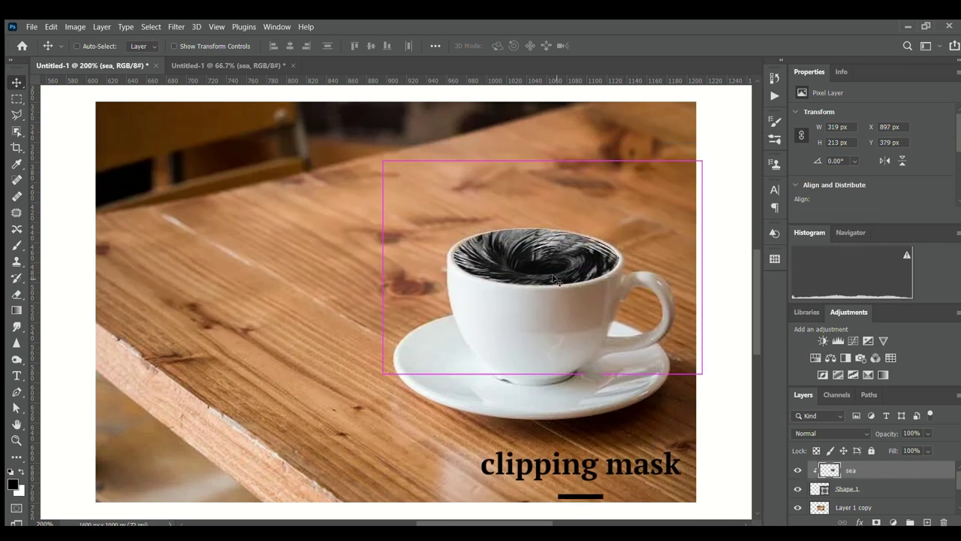
Scale the sea texture down to about 65% to fit inside the rim
key(ctrl+t)
drag(700, 373, 639, 335)
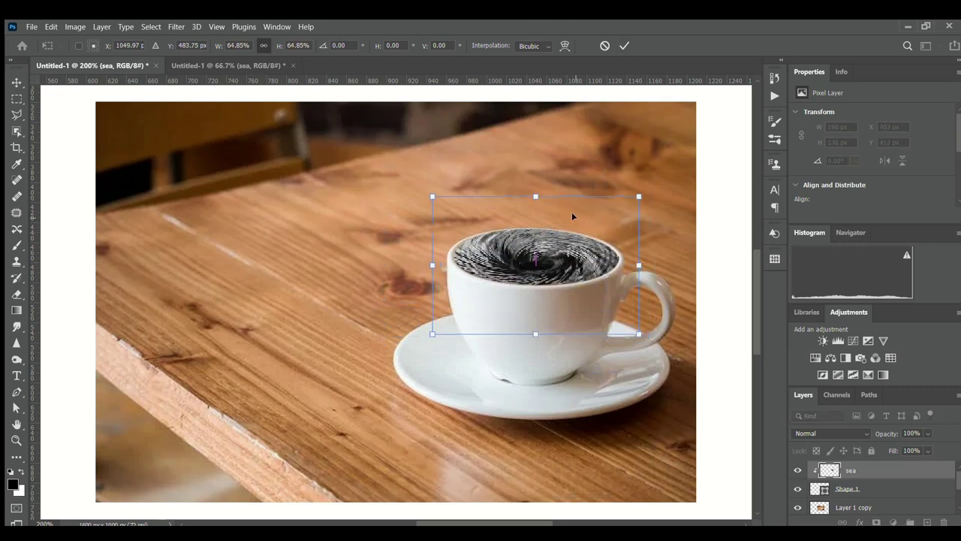
drag(572, 215, 574, 213)
click(624, 45)
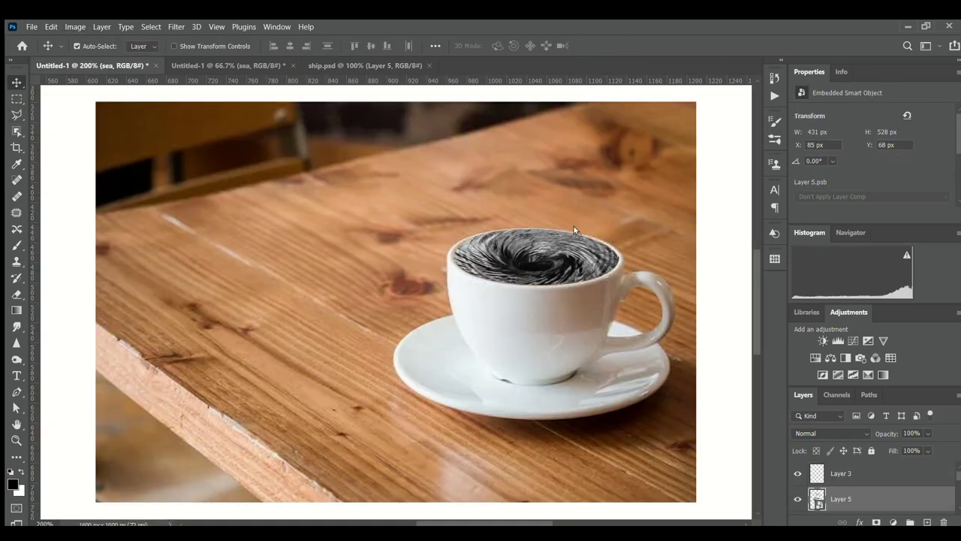
Bring the ship into the cup document and try an initial scale and tilt, then cancel it
drag(418, 260, 526, 285)
key(ctrl+t)
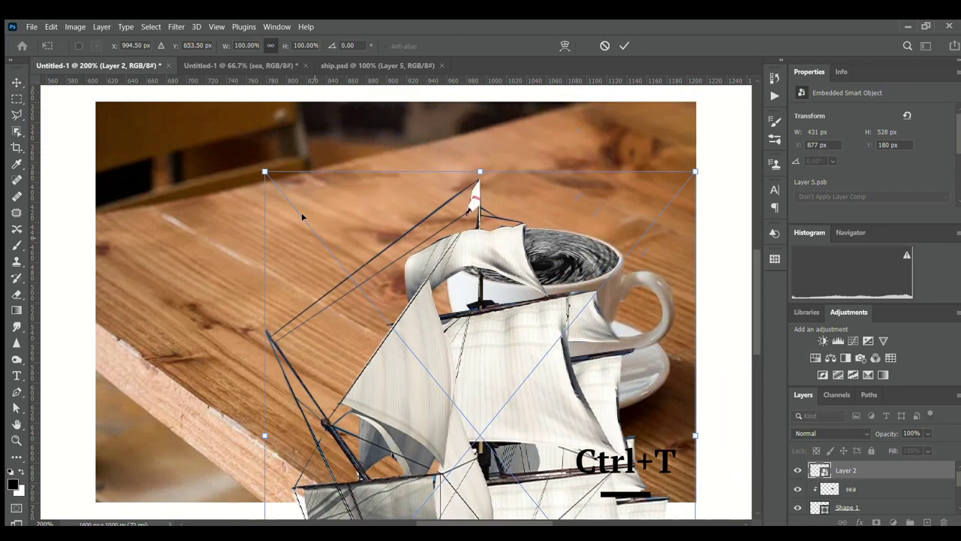
mouse_move(695, 434)
mouse_down()
mouse_move(376, 188)
mouse_move(530, 214)
mouse_up()
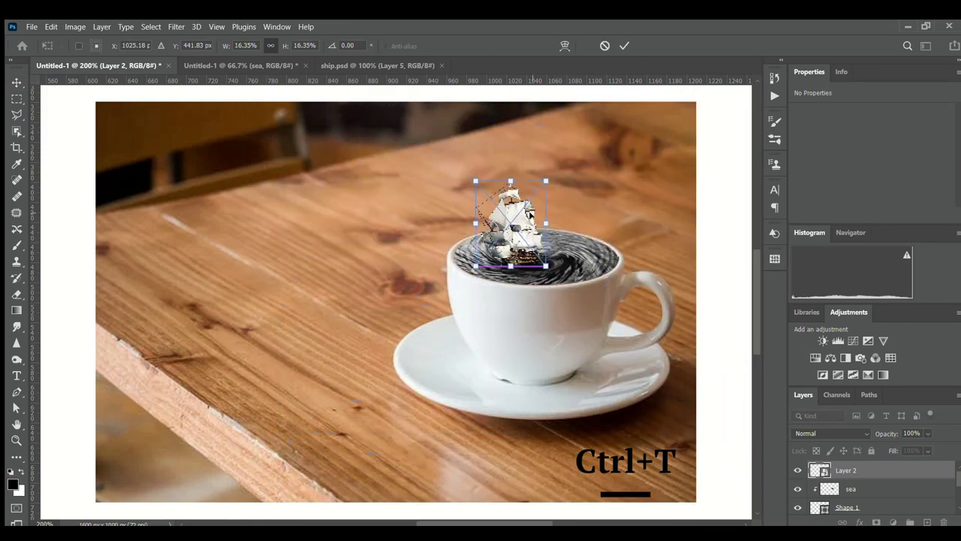
drag(466, 245, 460, 218)
drag(525, 217, 537, 214)
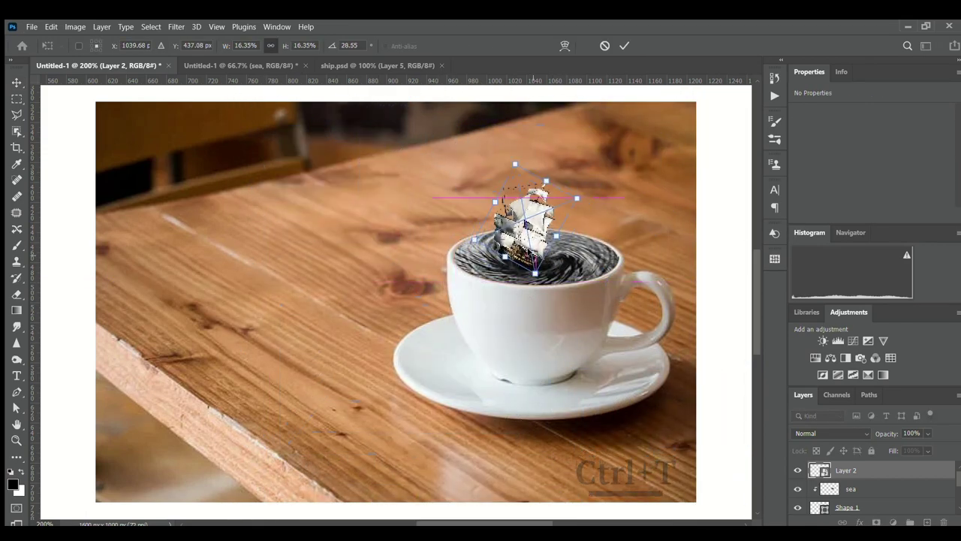
drag(472, 239, 467, 245)
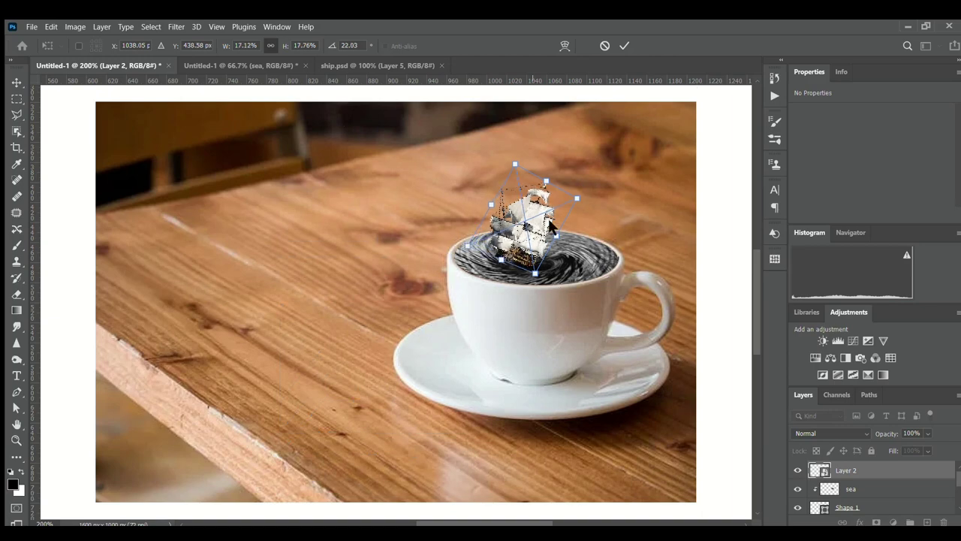
drag(576, 198, 574, 203)
key(Escape)
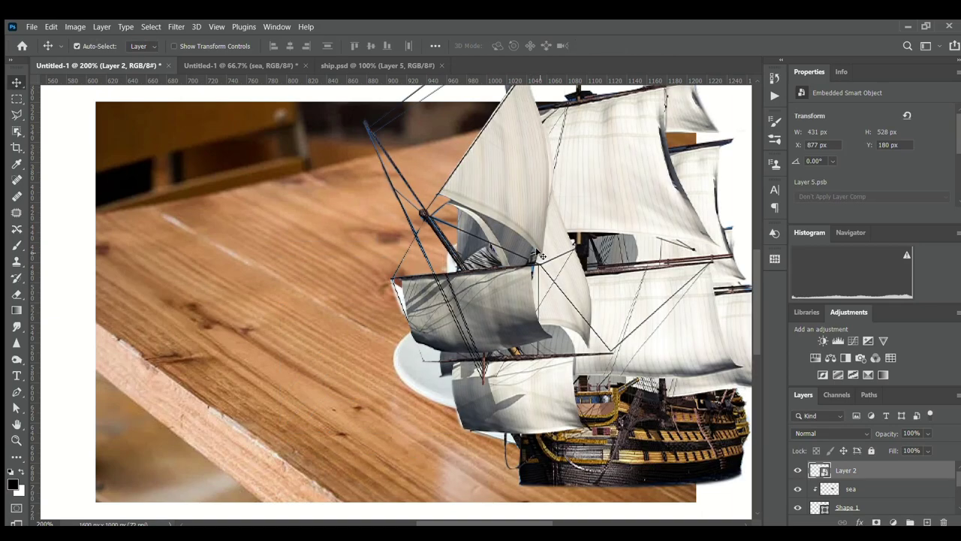
Shrink the ship, move it into the cup's swirl, and tilt it about 24 degrees
key(ctrl+t)
drag(365, 225, 526, 353)
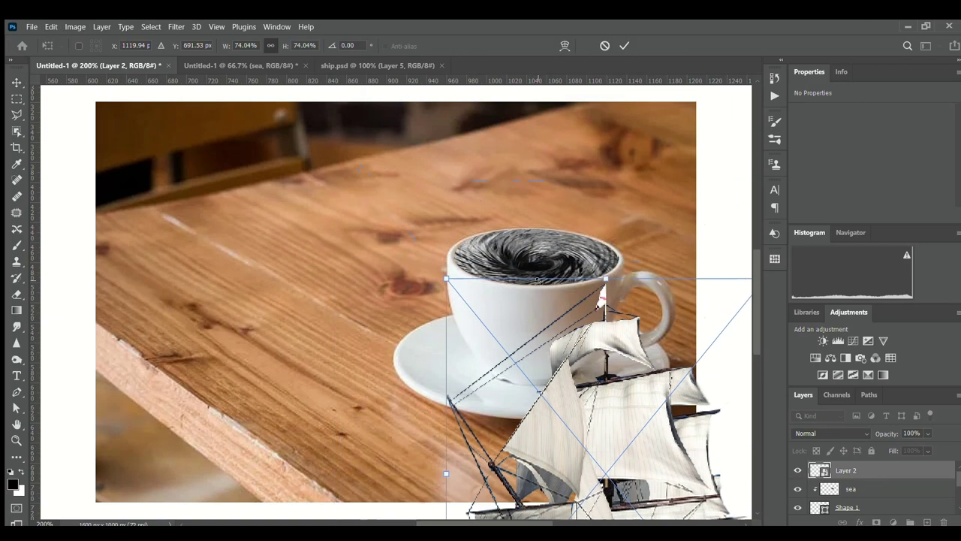
drag(616, 420, 481, 301)
drag(622, 472, 477, 294)
drag(491, 114, 458, 187)
drag(390, 225, 544, 220)
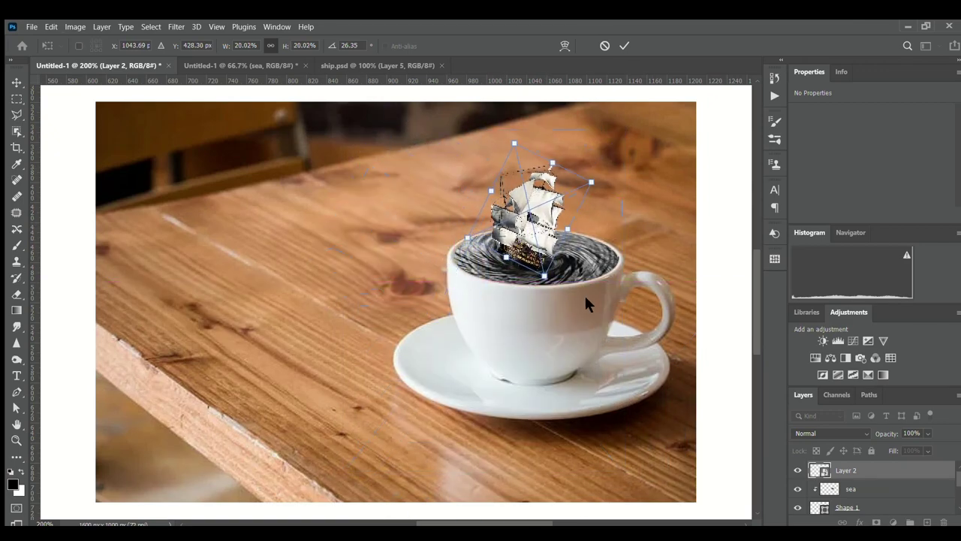
drag(468, 238, 470, 234)
drag(592, 181, 596, 184)
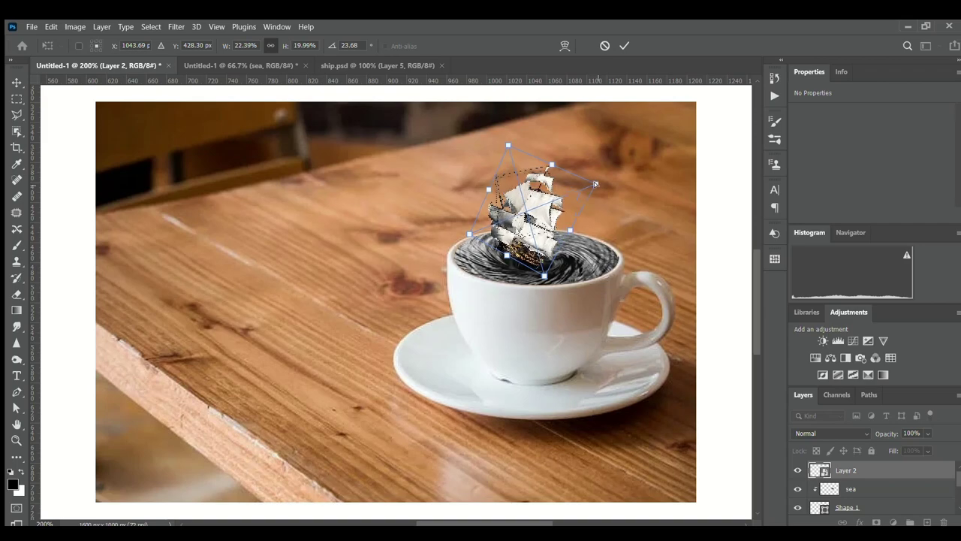
drag(510, 139, 516, 138)
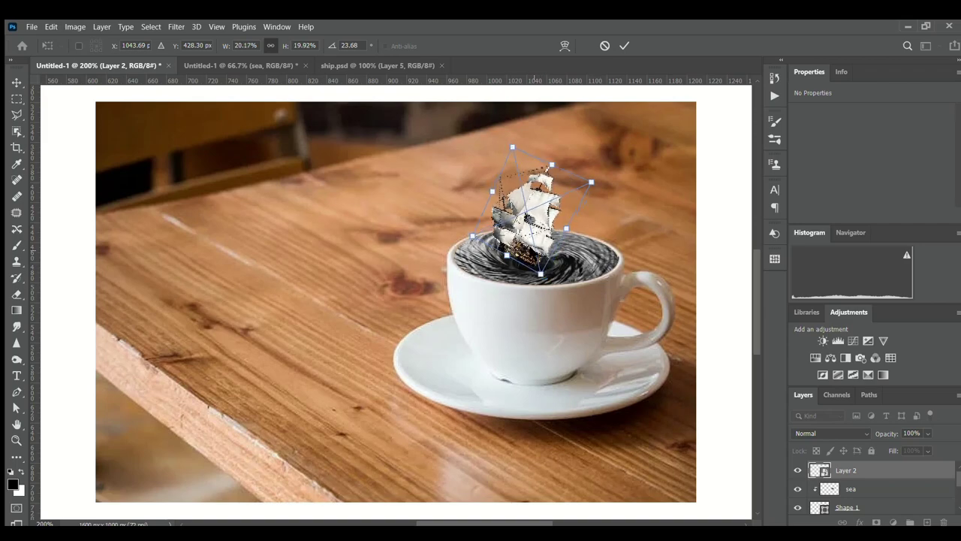
key(Return)
Distort the ship's corners so it sits in the swirl, then check the composition
key(ctrl+t)
drag(550, 257, 541, 239)
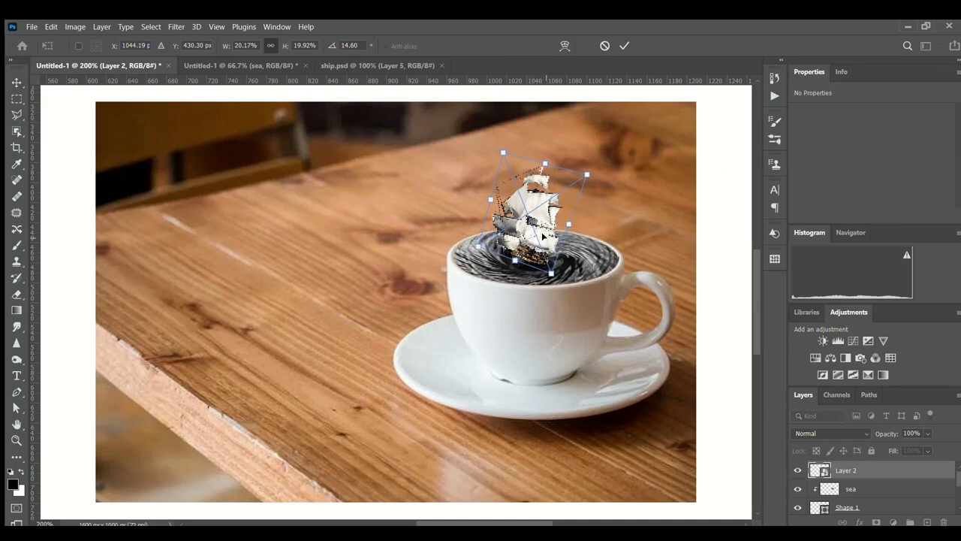
drag(501, 156, 508, 148)
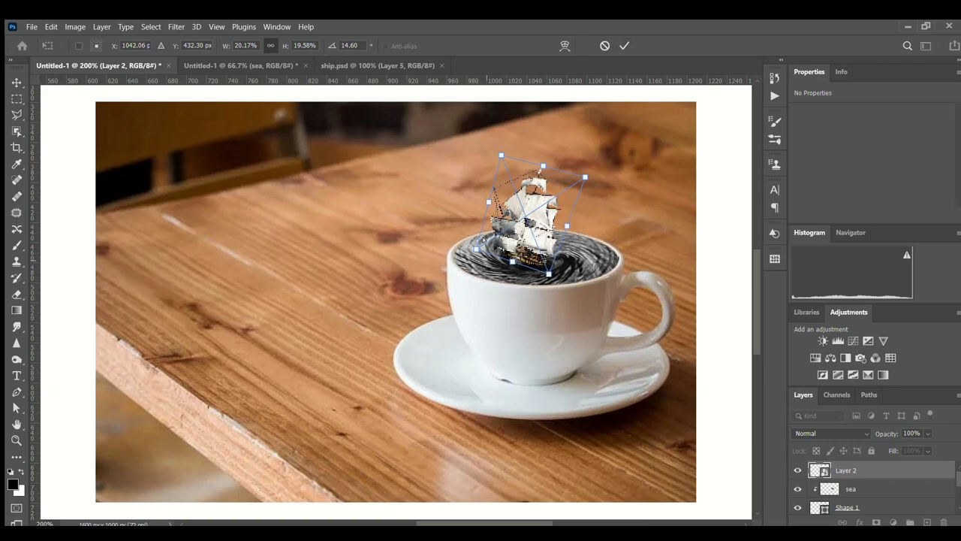
key(Return)
key(z)
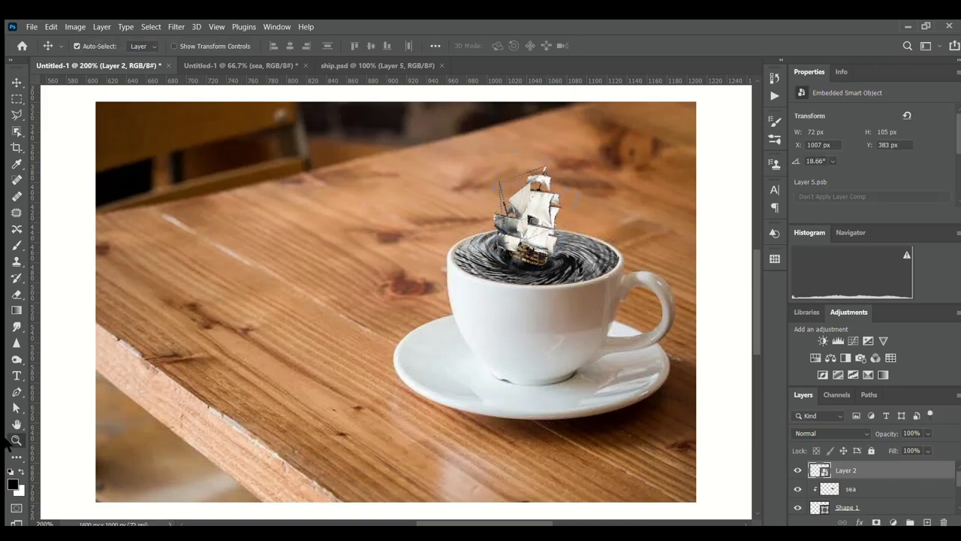
alt+click(422, 186)
click(422, 186)
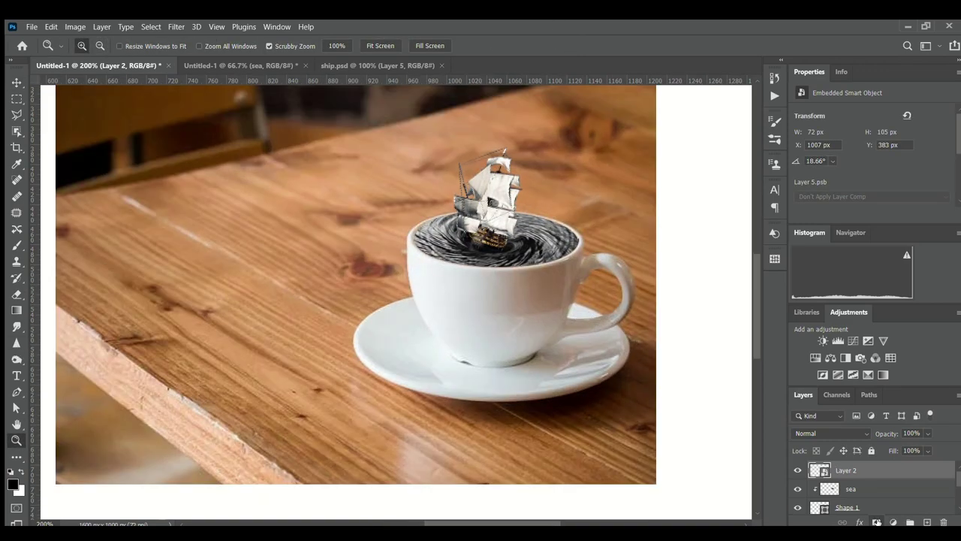
Add a layer mask to the ship and brush a faint stroke near it on new Layer 3
click(876, 522)
key(b)
click(928, 522)
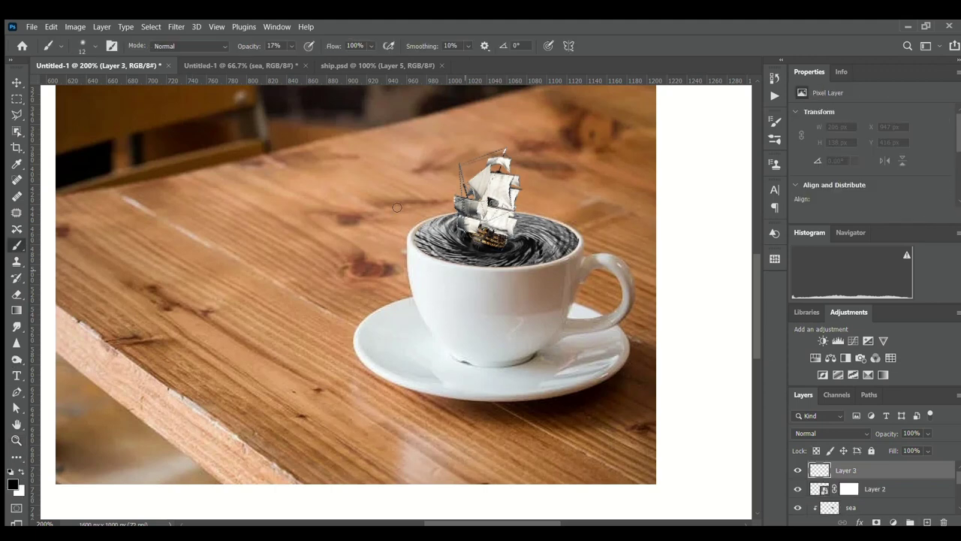
key(bracketright)
drag(496, 252, 522, 247)
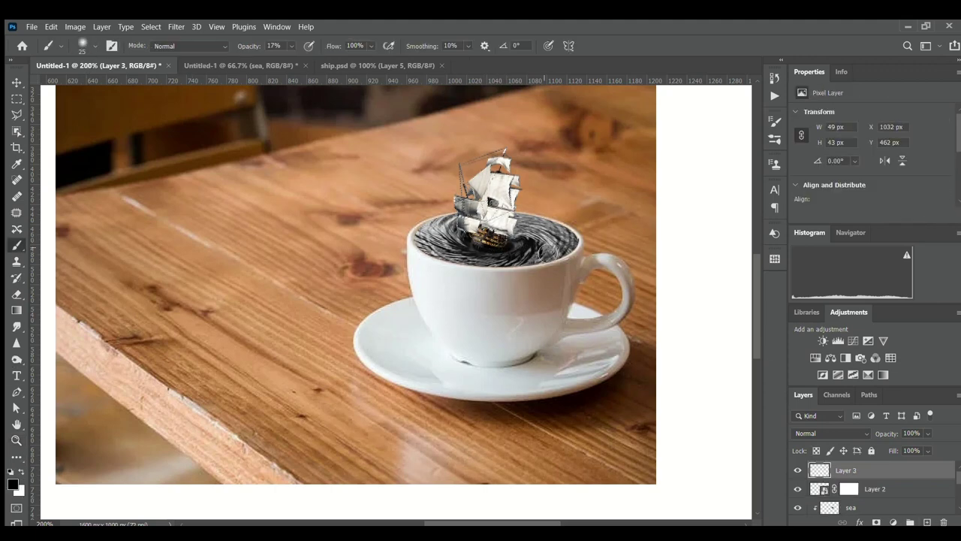
click(16, 81)
Scale the pasted cloud to about 21% above the ship and darken it to stormy grey-blue
click(240, 65)
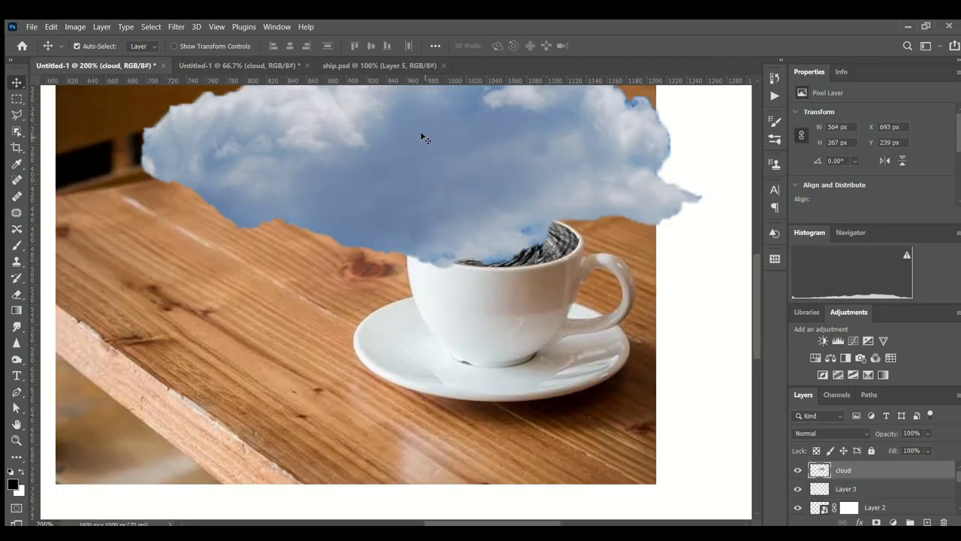
key(ctrl+t)
drag(667, 242, 410, 162)
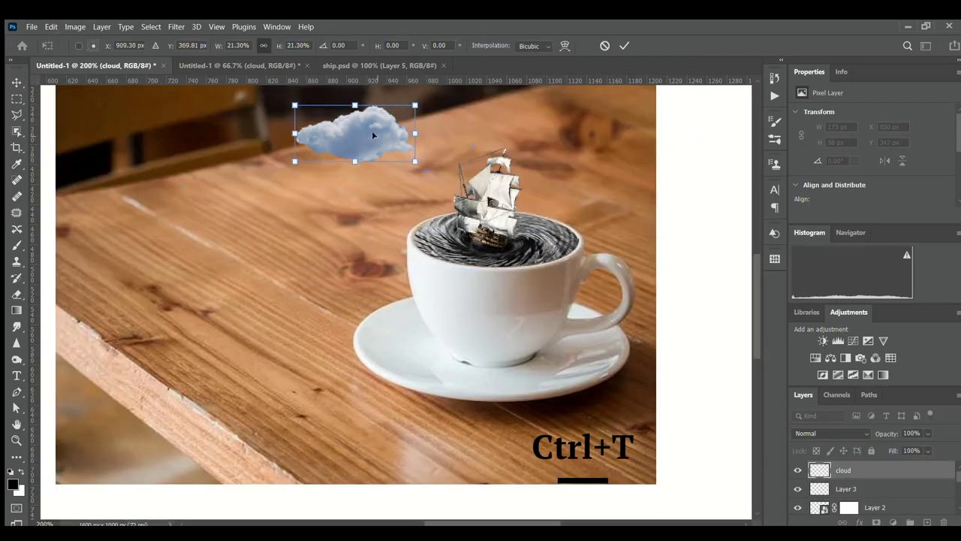
drag(353, 139, 395, 150)
click(624, 45)
key(i)
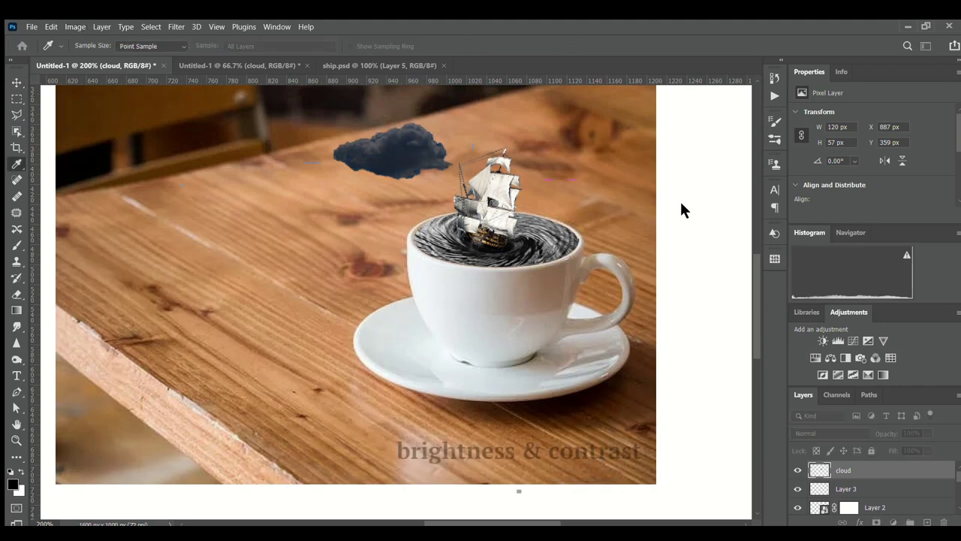
Duplicate the cloud to the right of the ship and shrink the copy
key(v)
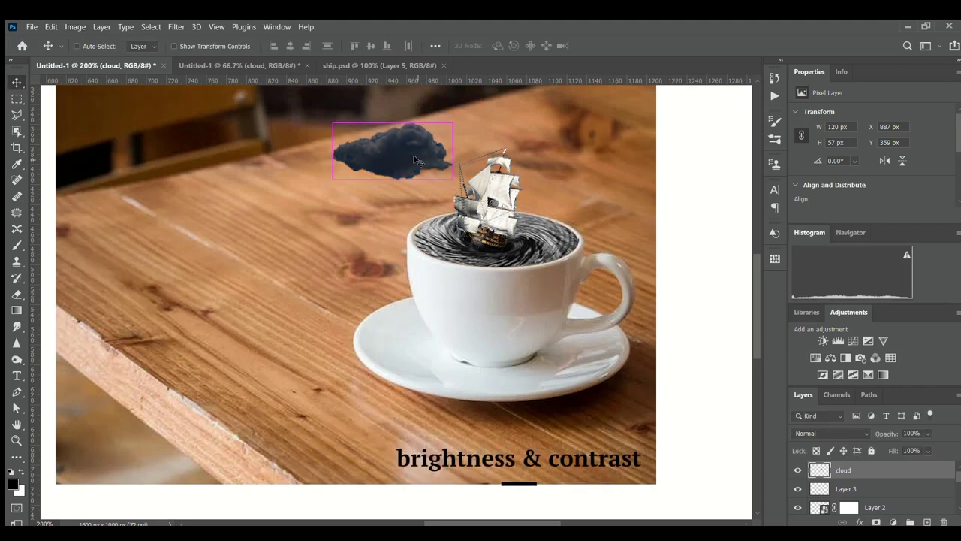
key(i)
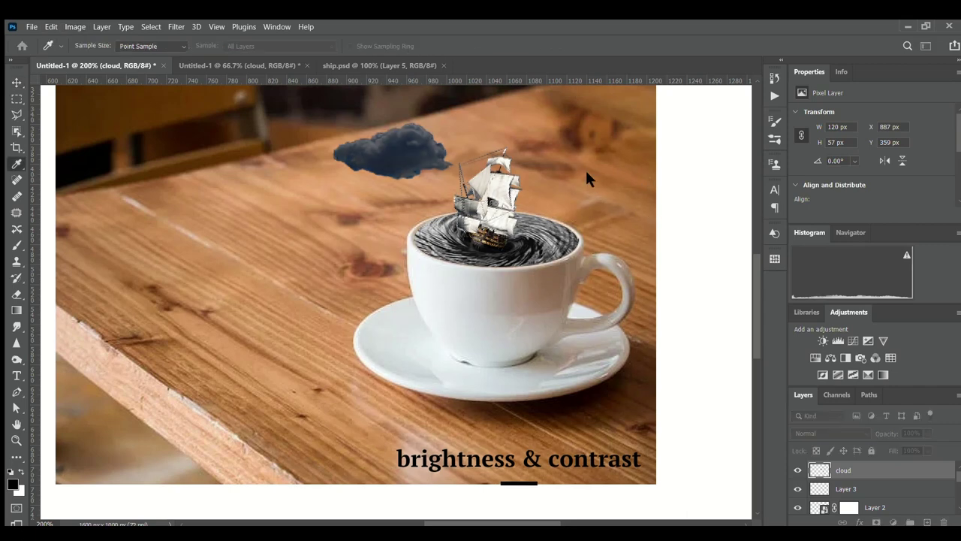
key(v)
mouse_move(436, 162)
mouse_down()
mouse_move(545, 133)
mouse_move(613, 182)
mouse_move(643, 189)
mouse_up()
key(ctrl+t)
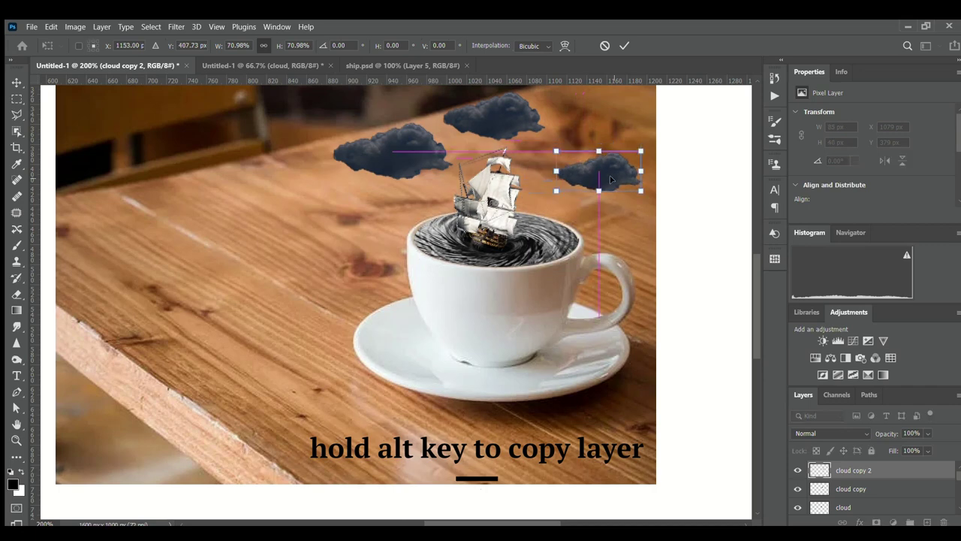
drag(610, 156, 613, 145)
key(Return)
Size and confirm the third cloud above the ship, then show the Untitled-1 sky document
click(510, 112)
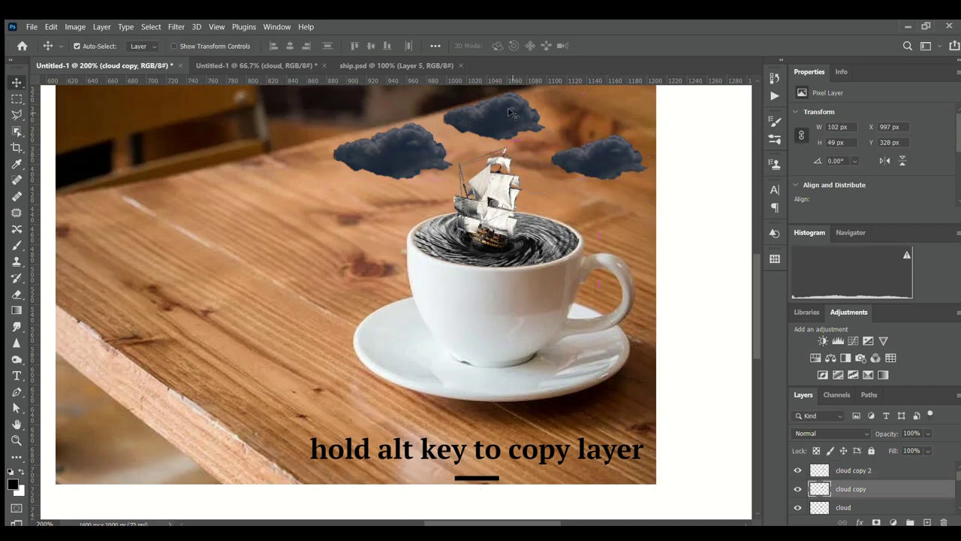
key(ctrl+t)
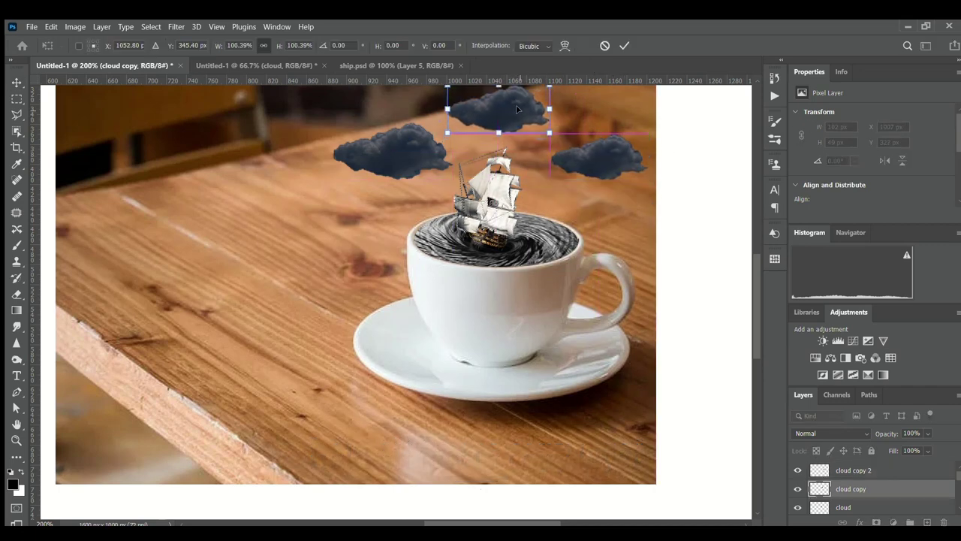
click(624, 46)
click(229, 66)
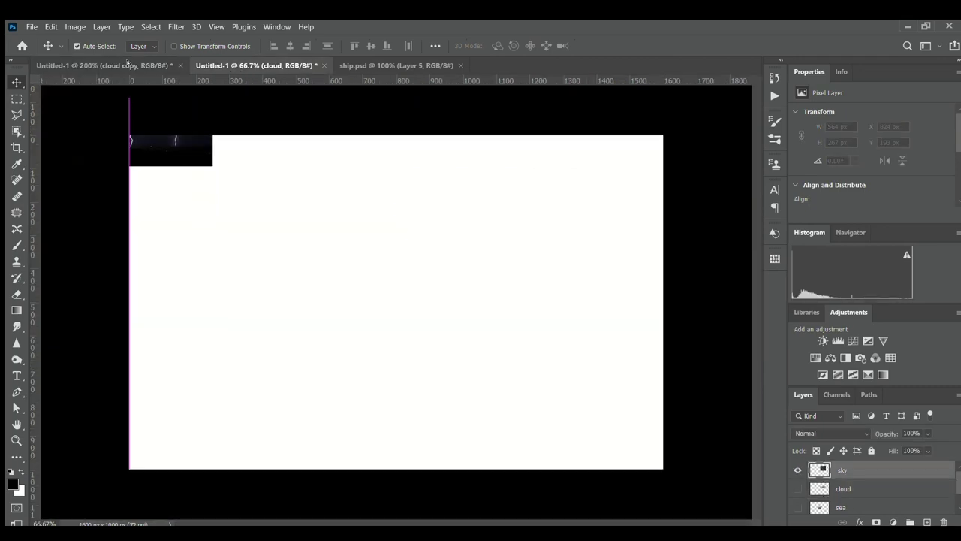
Bring the lightning sky into the cup document, scaled to about 52% over the clouds
drag(798, 470, 717, 345)
key(ctrl+t)
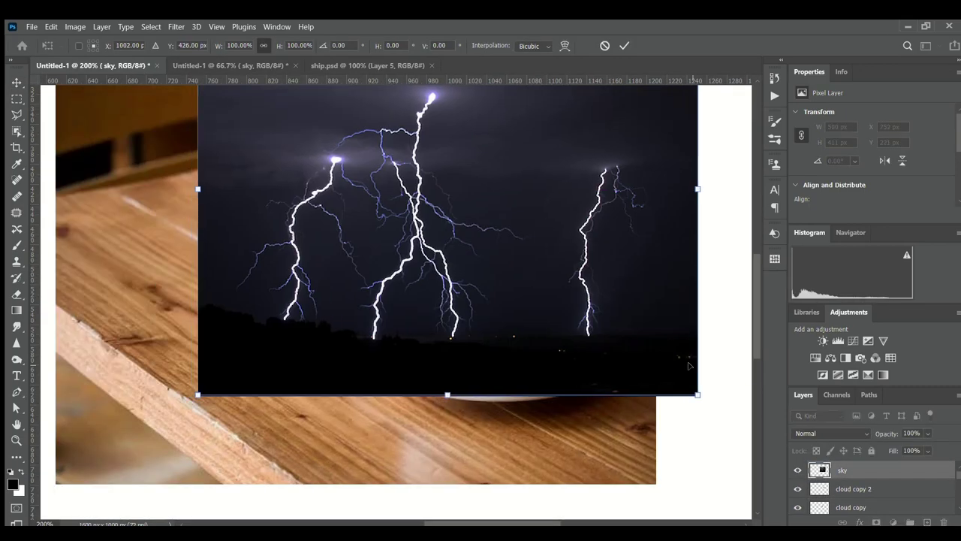
drag(198, 397, 413, 275)
drag(526, 187, 476, 171)
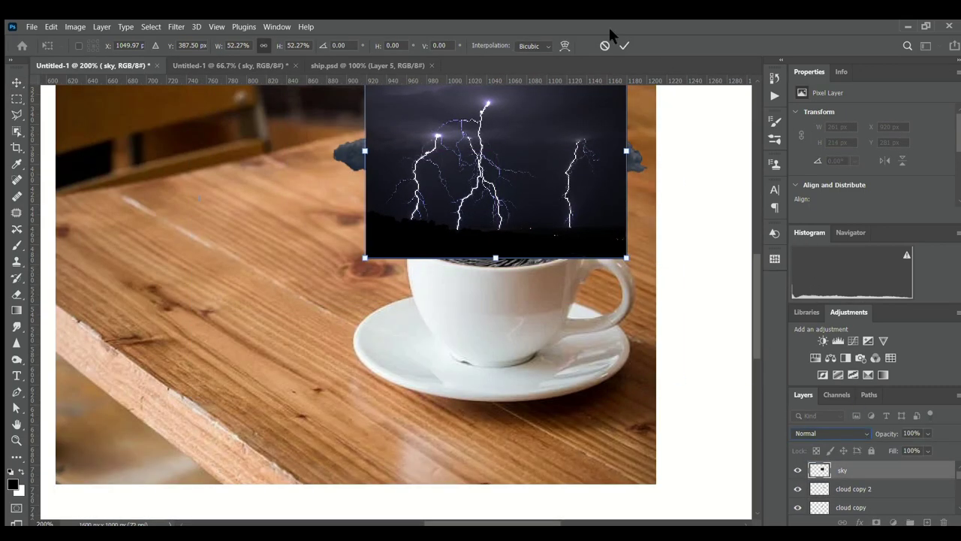
click(624, 45)
Blend the sky layer in Lighter Color mode at full opacity so only bolts show
click(831, 434)
click(815, 363)
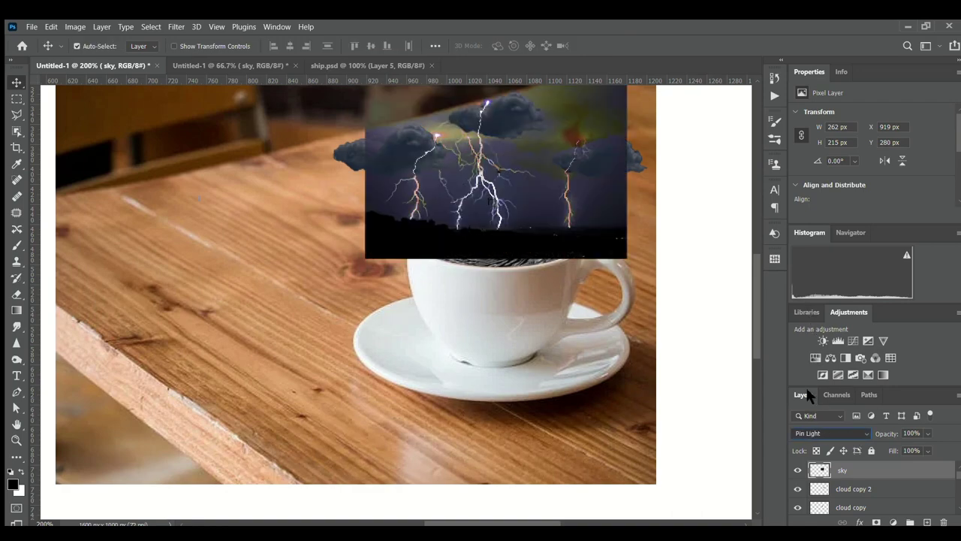
key(shift+plus)
key(5)
key(2)
key(shift+minus)
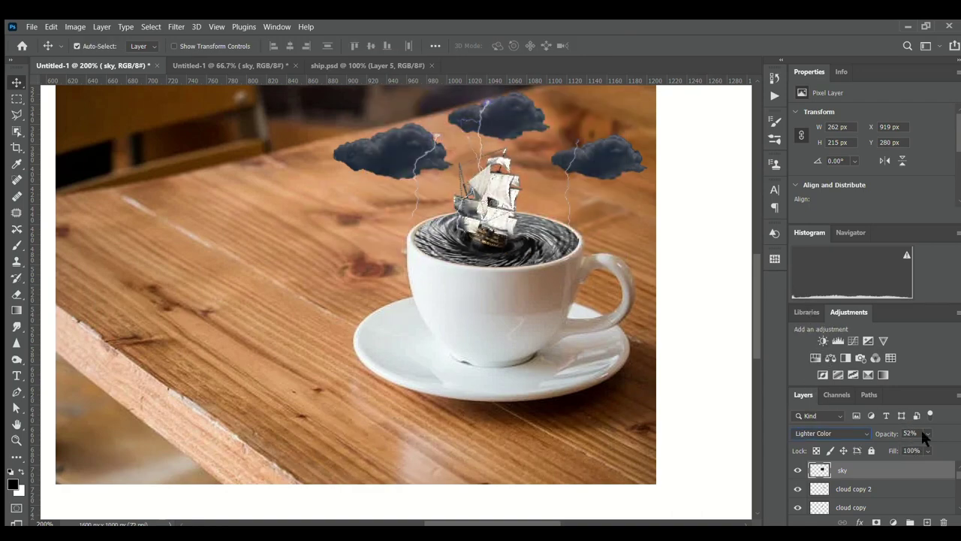
key(0)
Rotate the lightning slightly counter-clockwise and adjust its position
key(ctrl+t)
mouse_move(636, 279)
mouse_down()
mouse_move(640, 263)
mouse_move(633, 272)
mouse_up()
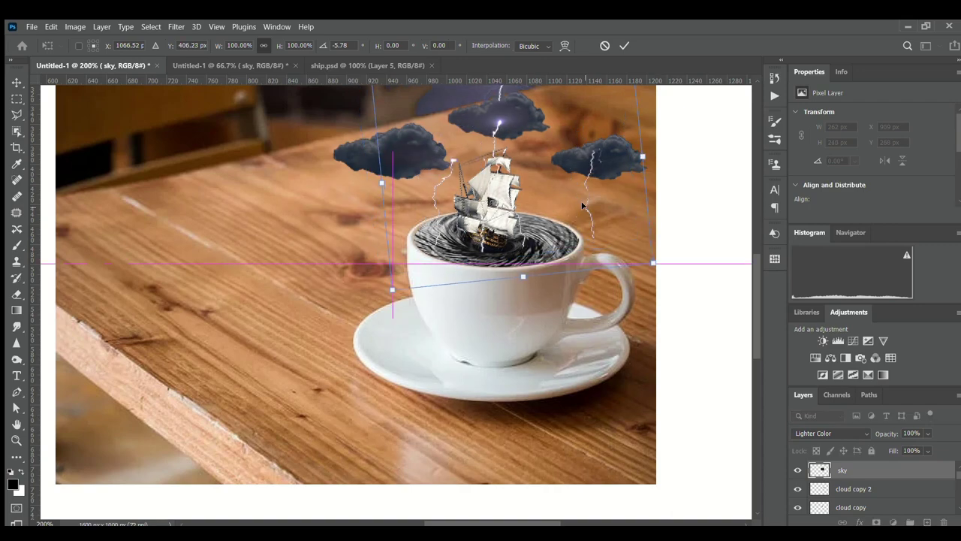
drag(488, 210, 455, 222)
Puppet-warp the lightning, pinning and bending the bolts beneath the left and right clouds
click(624, 45)
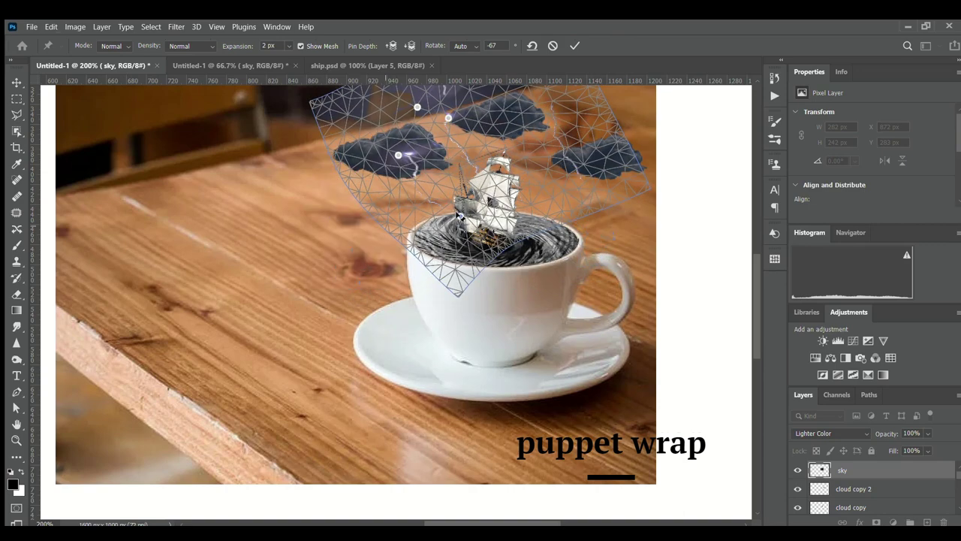
click(461, 216)
drag(398, 155, 382, 156)
drag(449, 118, 533, 119)
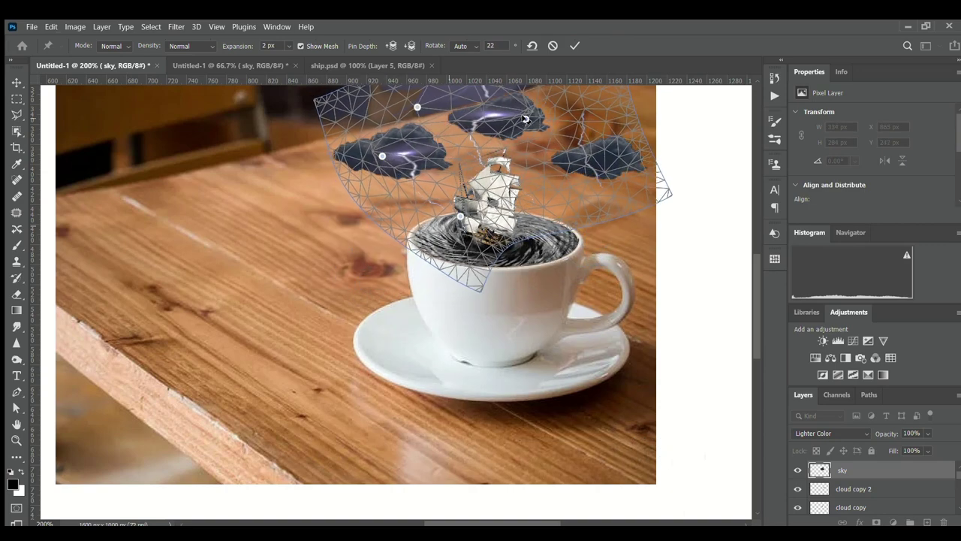
click(542, 149)
drag(593, 154, 607, 156)
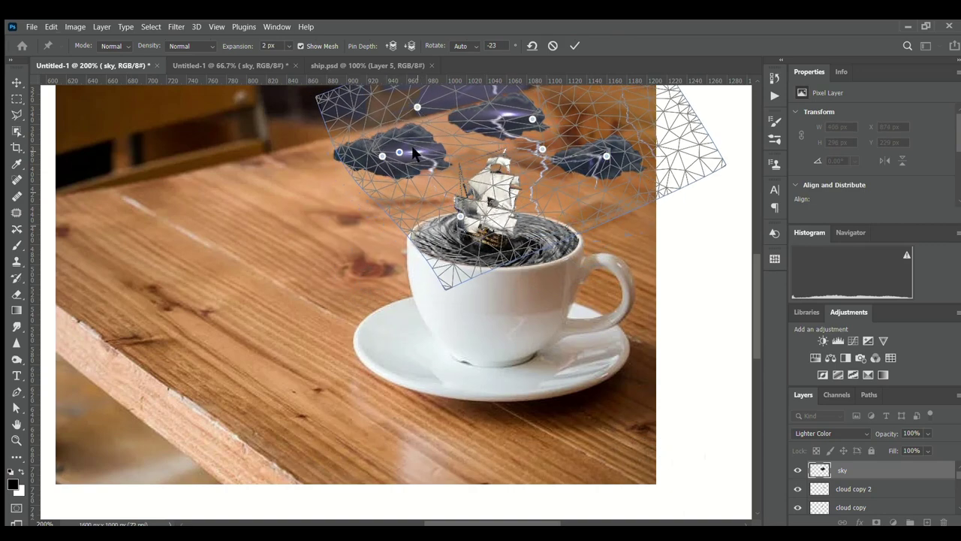
click(573, 46)
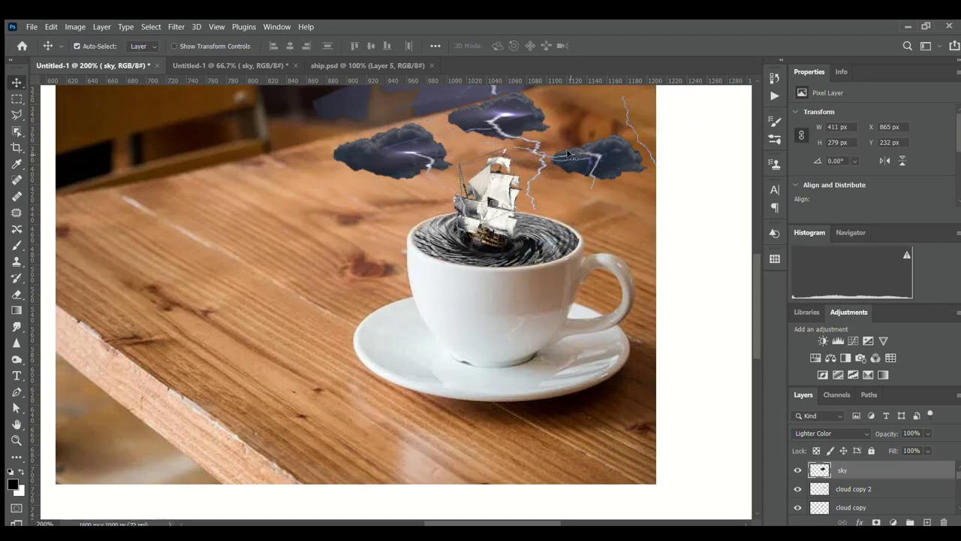
Re-warp the lightning with pins under the top and right clouds, then add a sky layer mask
key(alt+e)
key(w)
click(405, 155)
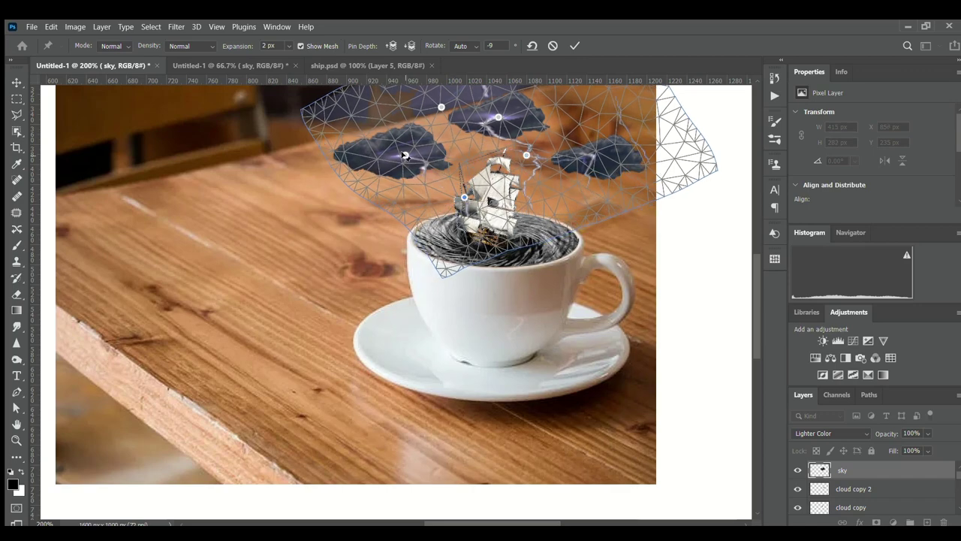
click(573, 46)
key(alt+e)
key(w)
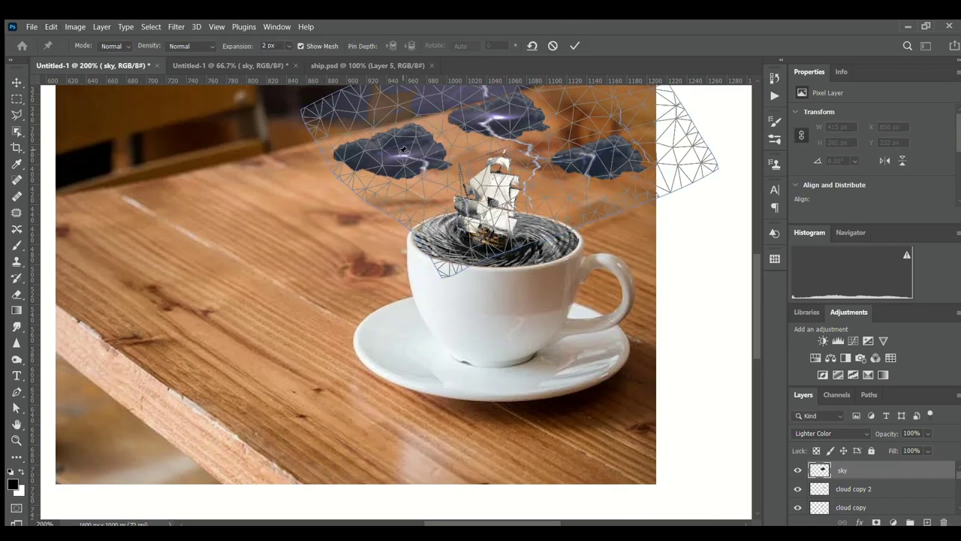
click(530, 146)
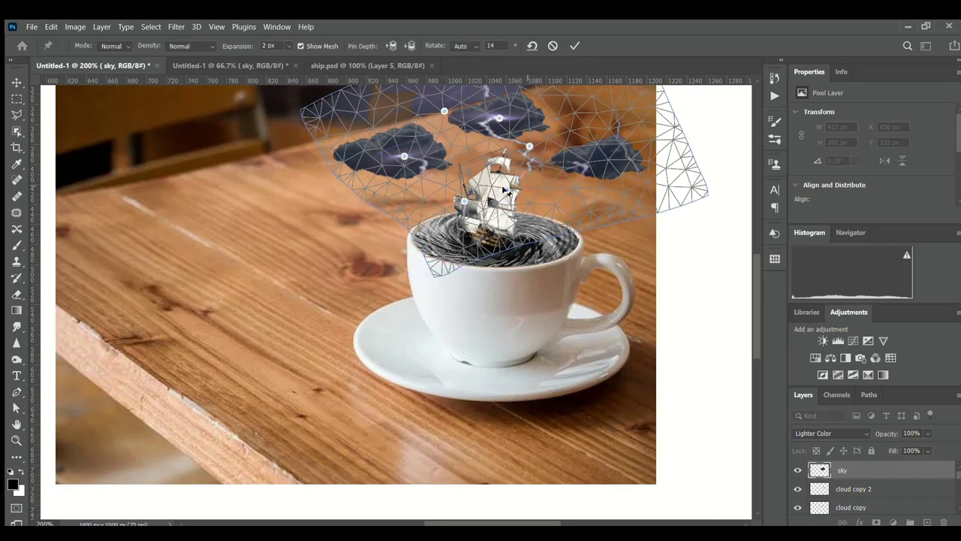
key(Return)
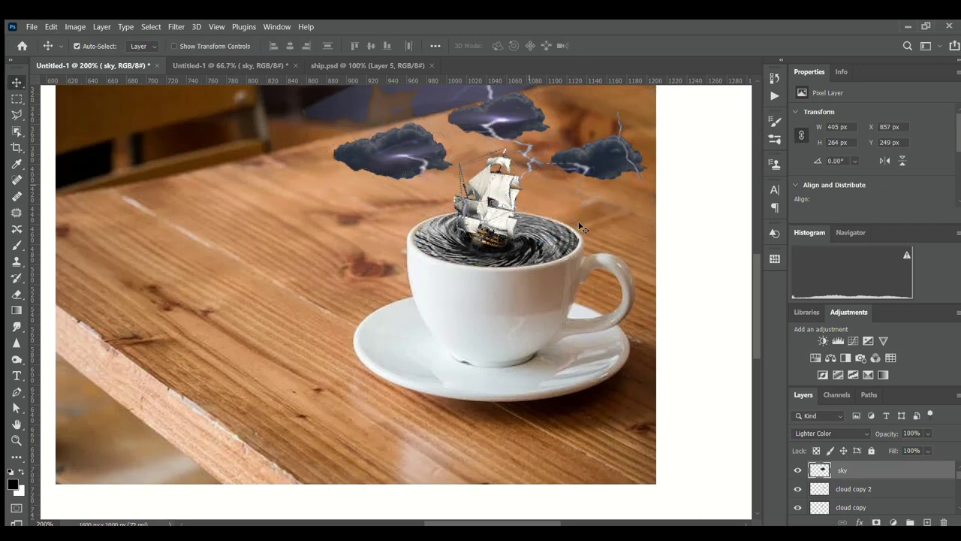
click(875, 522)
Paint the sky mask black at 70% brush opacity along the top edge above the clouds
key(b)
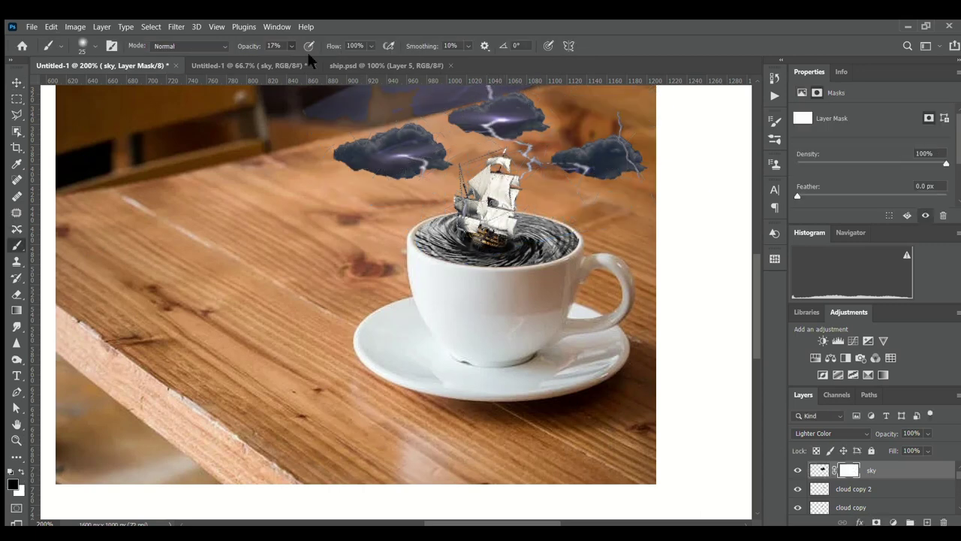
key(7)
drag(421, 101, 510, 94)
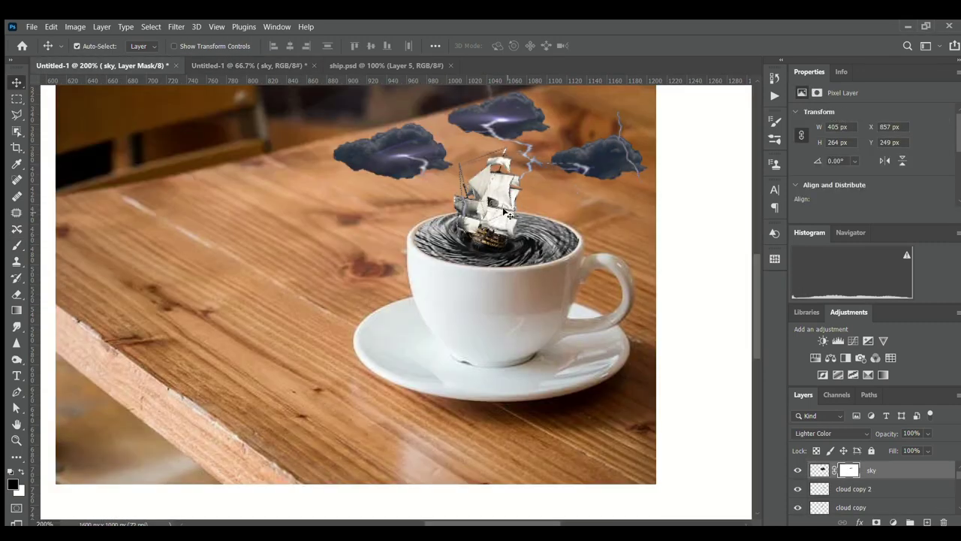
click(849, 488)
scroll(849, 488, down, 3)
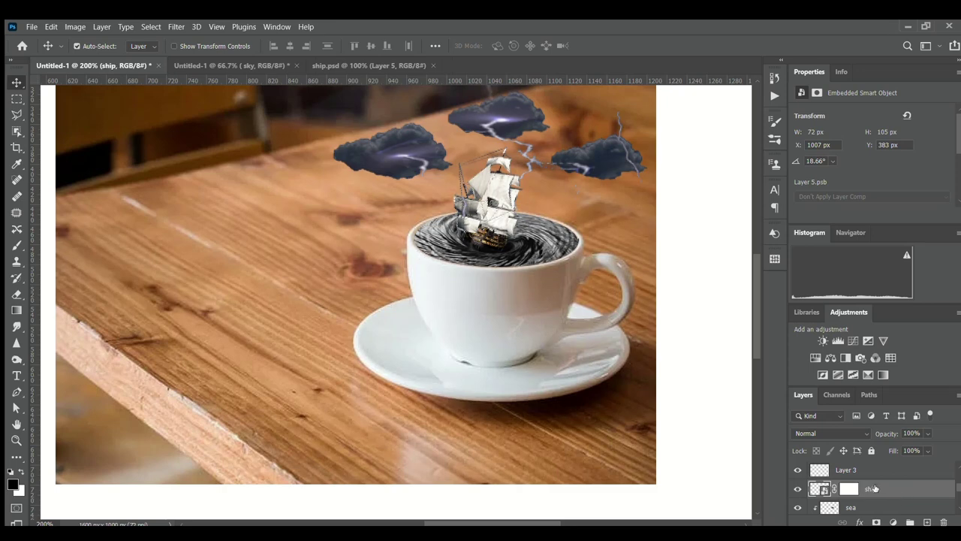
On a new layer above the ship, paint a dark shadow behind the rim with a 26% size-35 brush
key(i)
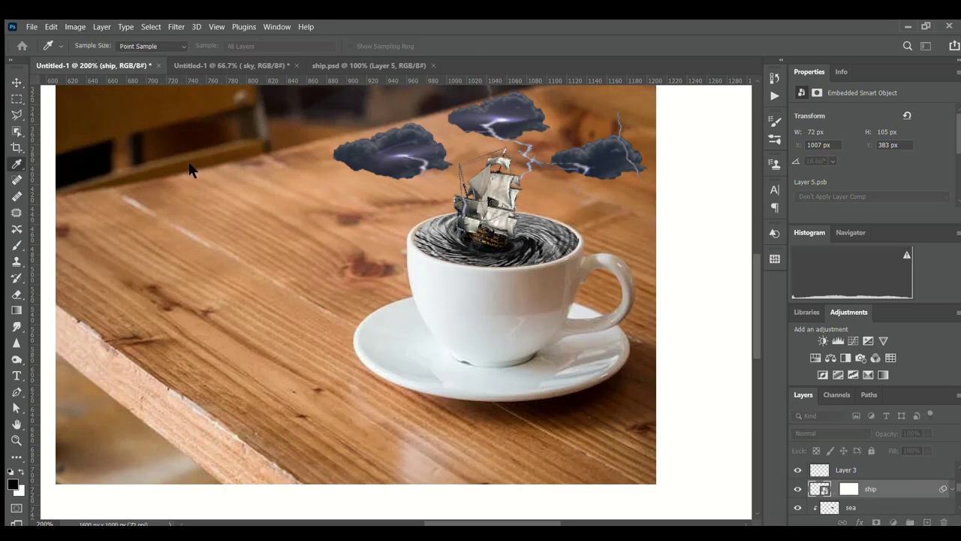
key(v)
key(ctrl+shift+alt+n)
key(b)
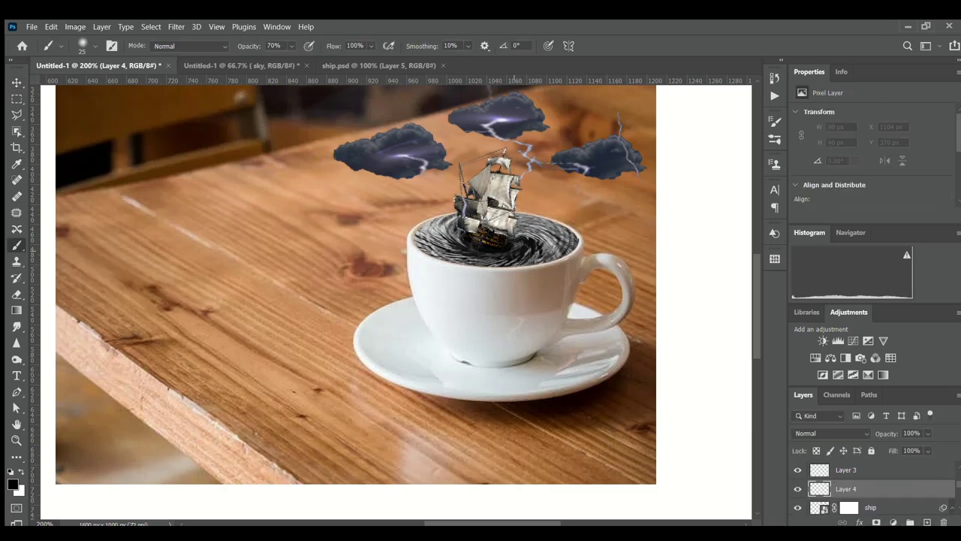
key(1)
key(7)
key(bracketright)
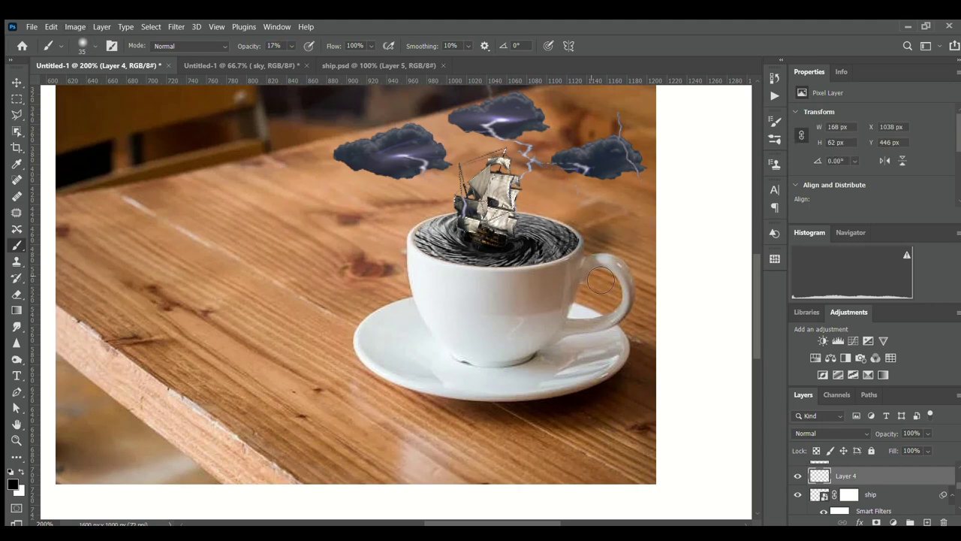
key(2)
key(6)
mouse_move(513, 237)
mouse_down()
mouse_move(630, 238)
mouse_move(607, 232)
mouse_move(571, 247)
mouse_move(619, 251)
mouse_move(530, 254)
mouse_move(614, 223)
mouse_up()
Trim the shadow with the Eraser and lower the shadow layer to 57% opacity
key(e)
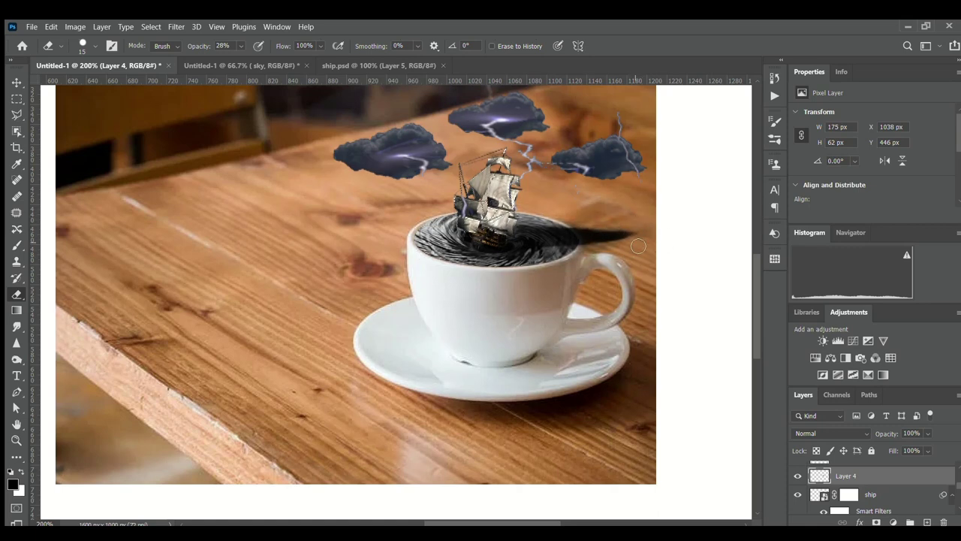
key(b)
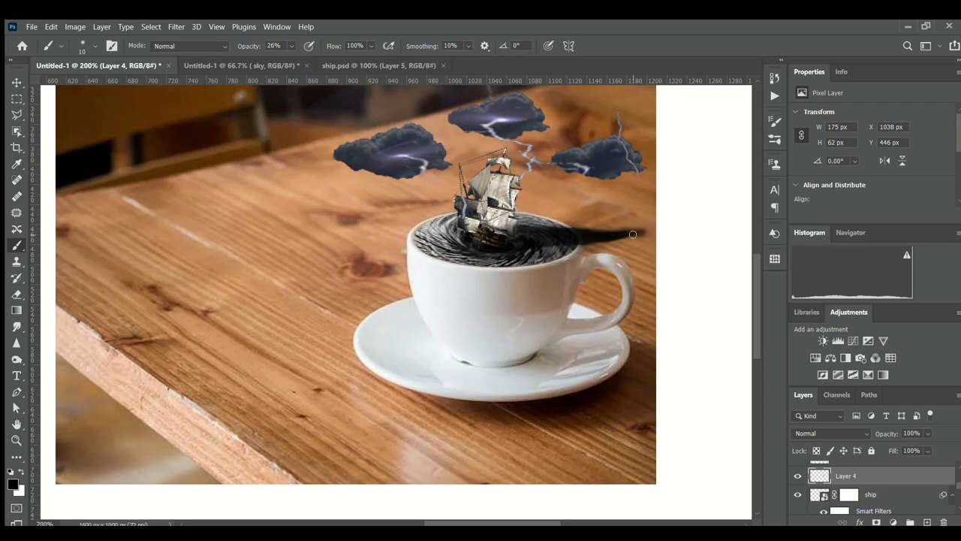
key(e)
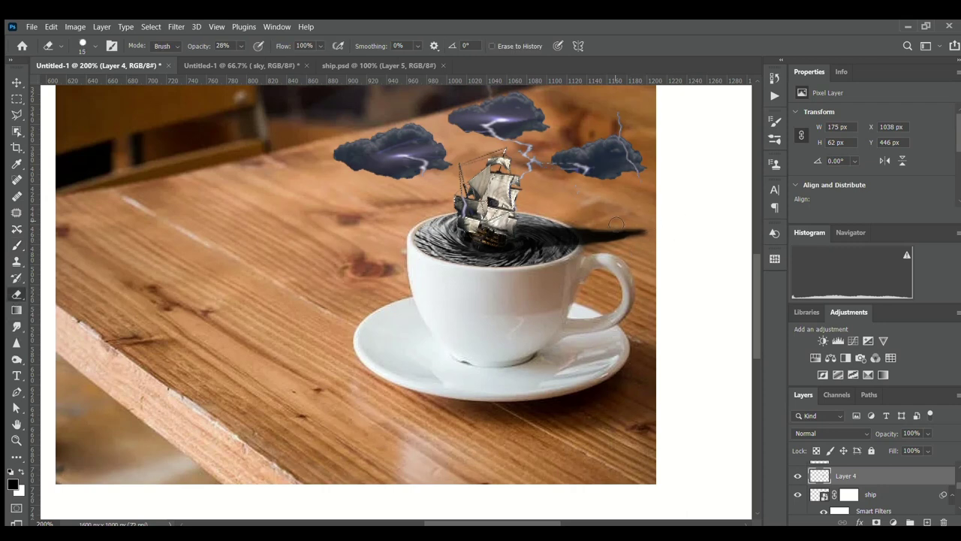
key(b)
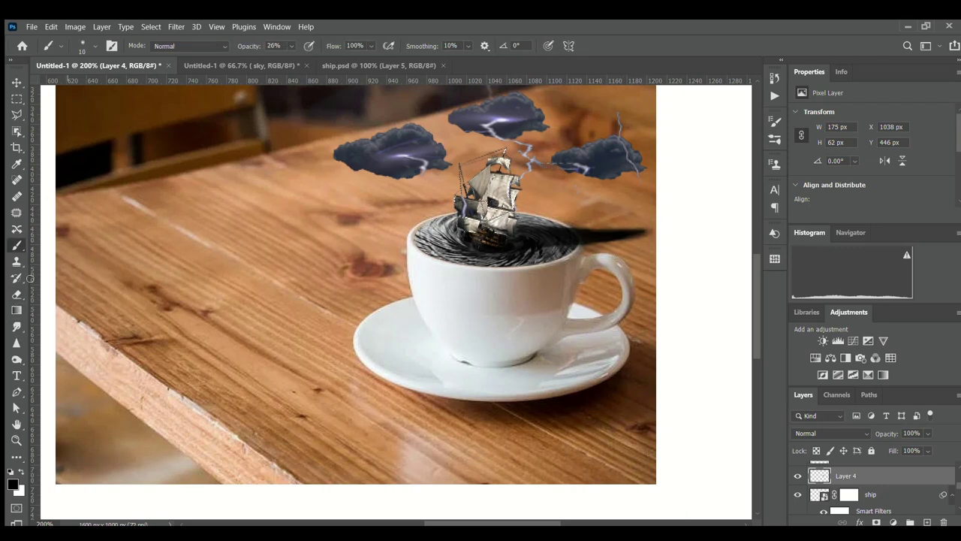
key(e)
mouse_move(929, 433)
mouse_down()
mouse_move(920, 447)
mouse_move(931, 446)
mouse_up()
key(b)
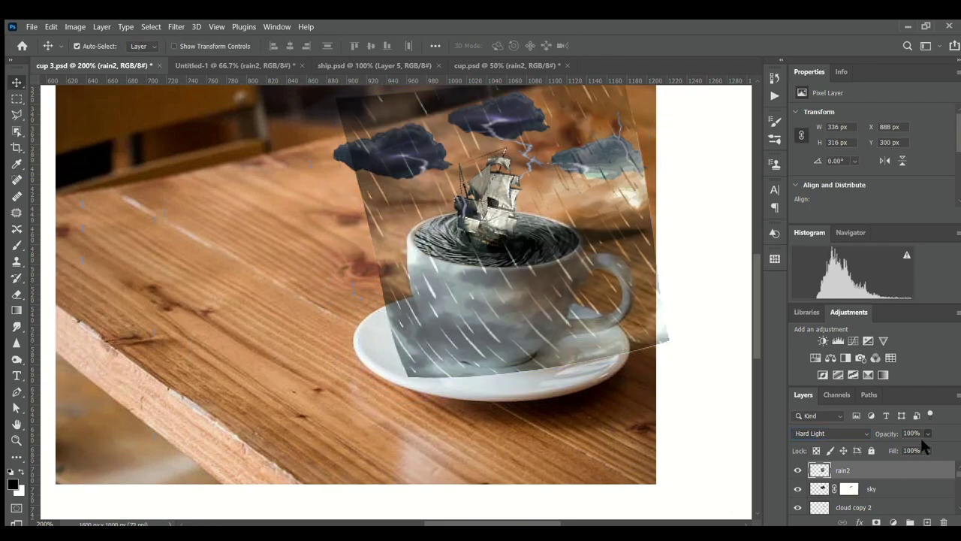
Set the rain2 layer to 78% opacity and scale it down to about 85%
drag(929, 434, 911, 437)
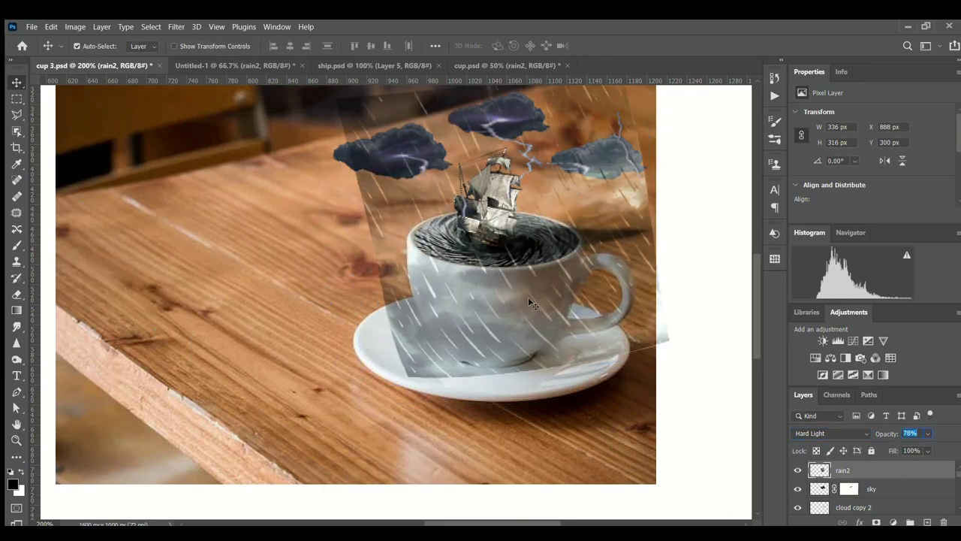
key(ctrl+t)
mouse_move(661, 379)
mouse_down()
mouse_move(621, 345)
mouse_move(641, 360)
mouse_up()
Warp the rain2 layer, stretching its sides outward and reshaping it around the cup
click(564, 45)
drag(342, 91, 315, 88)
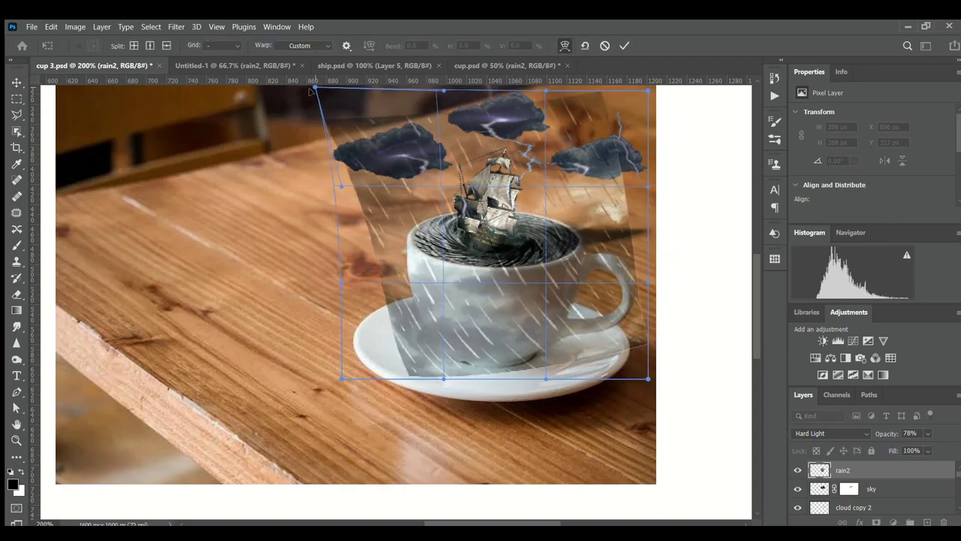
drag(342, 377, 290, 385)
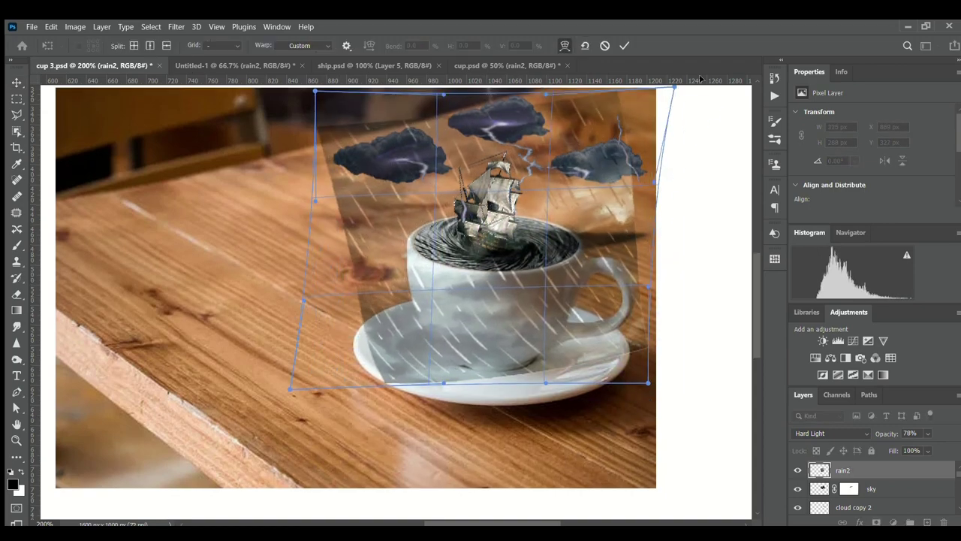
drag(643, 186, 710, 88)
scroll(511, 226, up, 3)
drag(317, 156, 306, 90)
drag(655, 246, 672, 251)
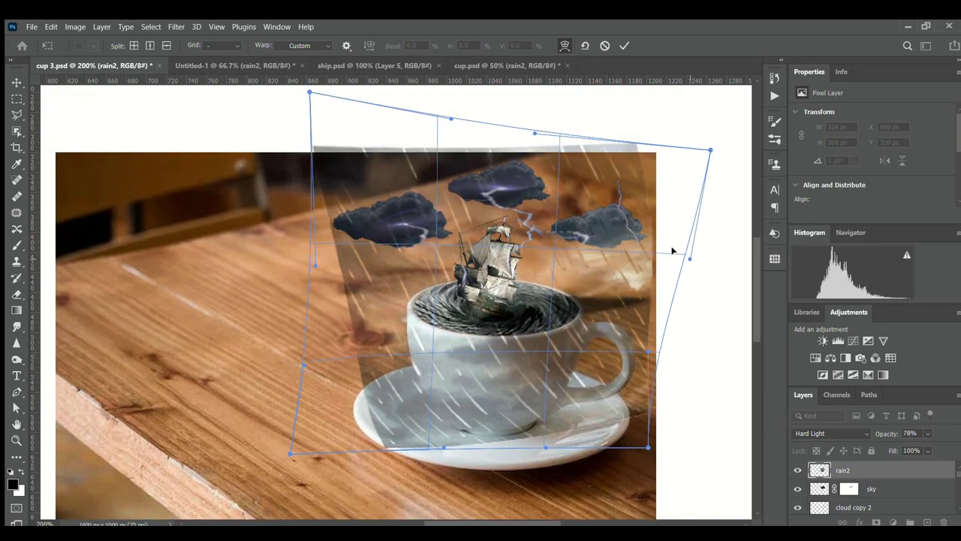
drag(643, 358, 507, 362)
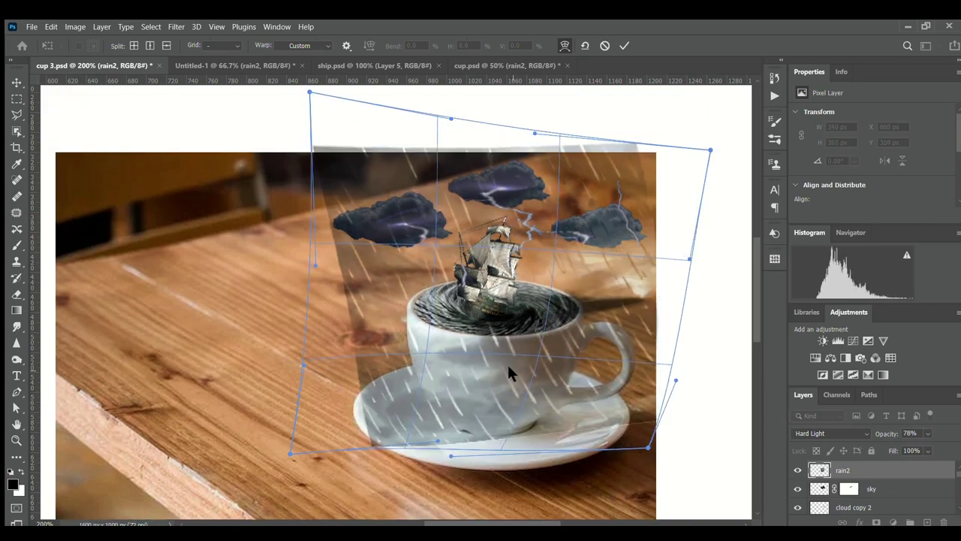
Tilt the rain slightly clockwise, warp its bottom corners around the saucer, commit, and show Layer 1 copy
click(565, 45)
drag(724, 133, 719, 147)
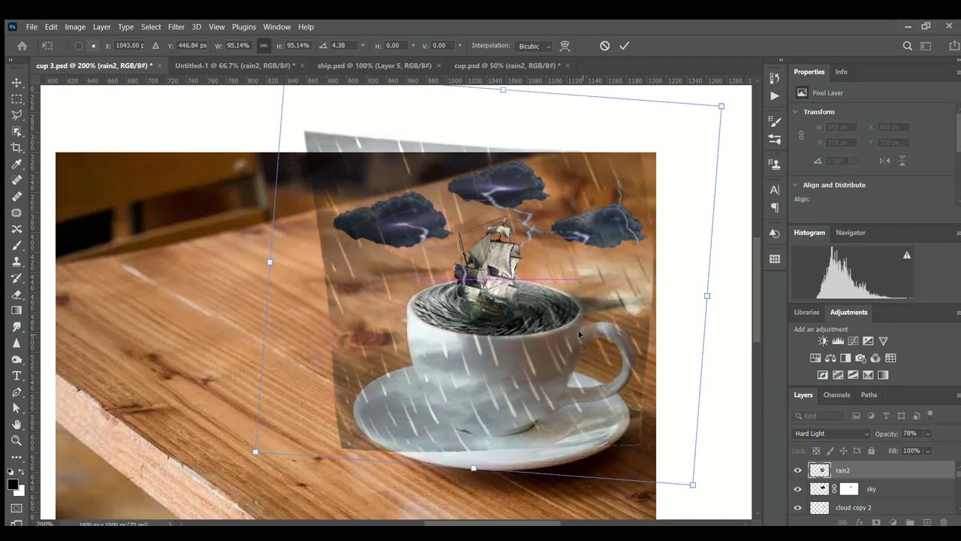
click(564, 45)
drag(280, 457, 226, 456)
mouse_move(629, 471)
mouse_down()
mouse_move(603, 497)
mouse_move(644, 498)
mouse_up()
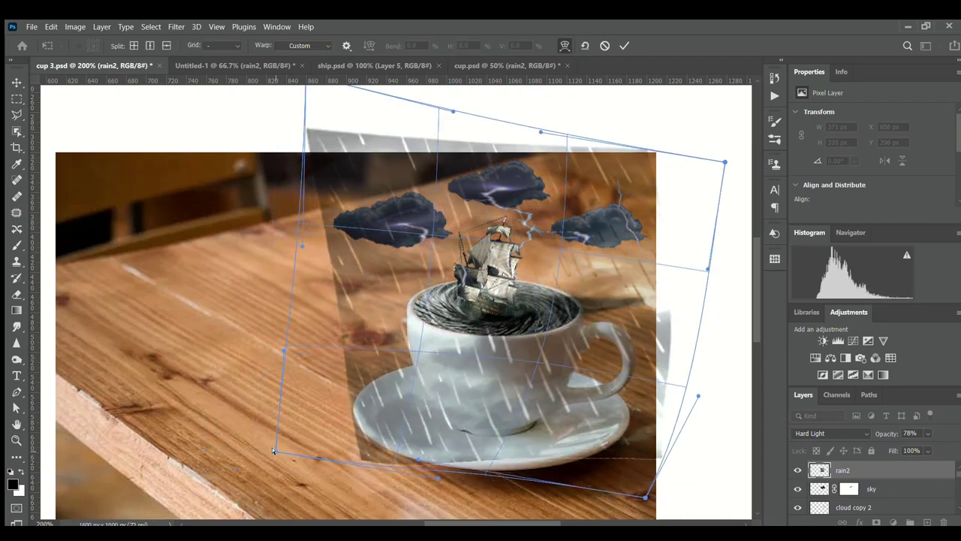
drag(203, 448, 297, 455)
click(624, 46)
scroll(871, 480, down, 3)
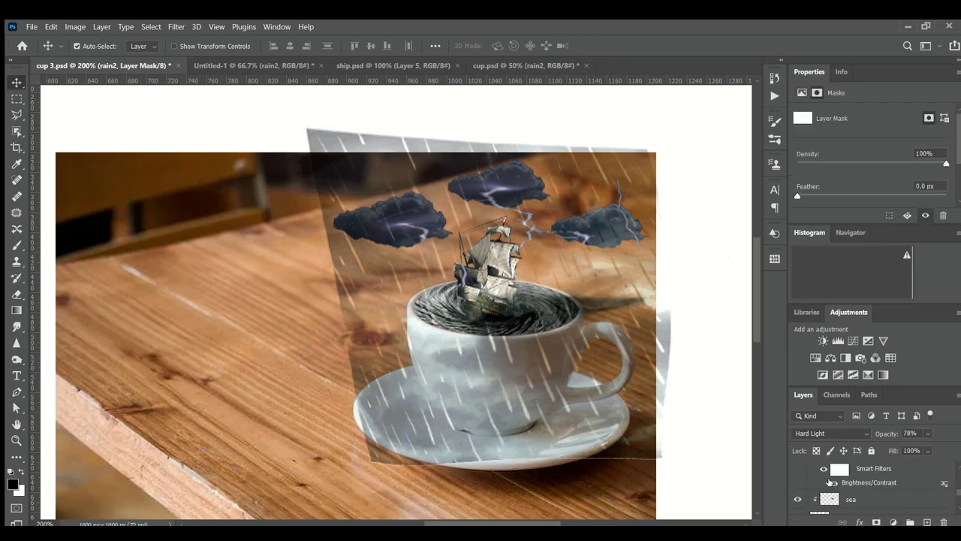
click(797, 471)
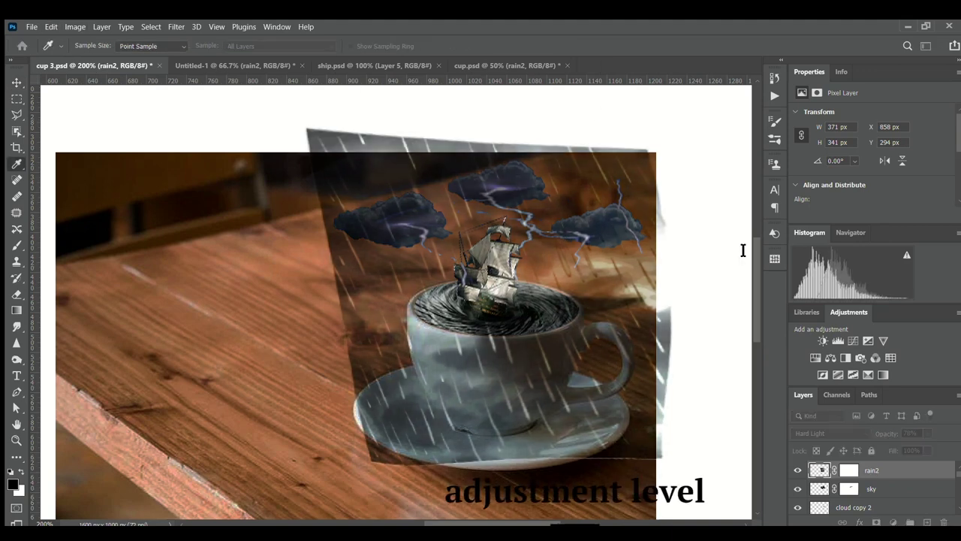
Paint the rain2 mask at 78% brush opacity to hide grey fringes along the edges and saucer
key(ctrl+backslash)
key(b)
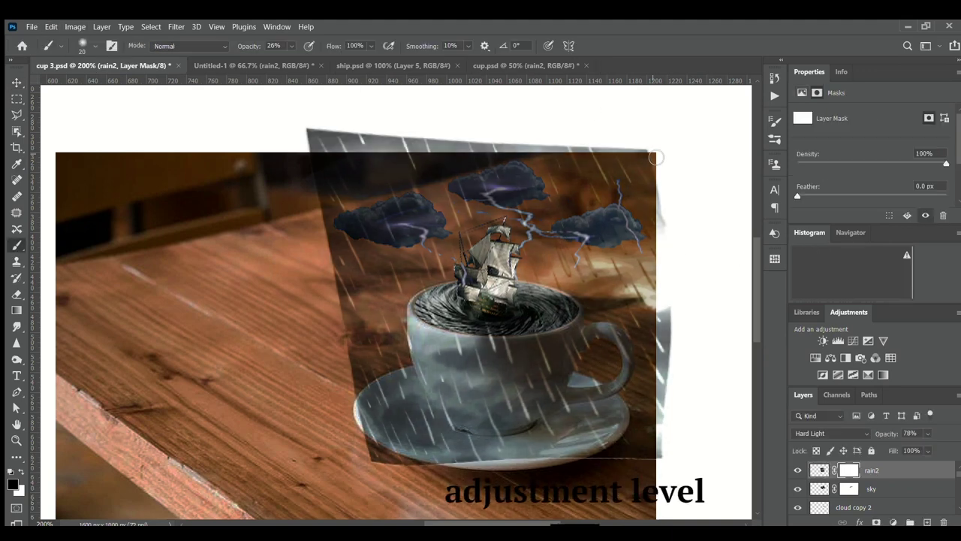
drag(669, 296, 669, 421)
key(7)
key(8)
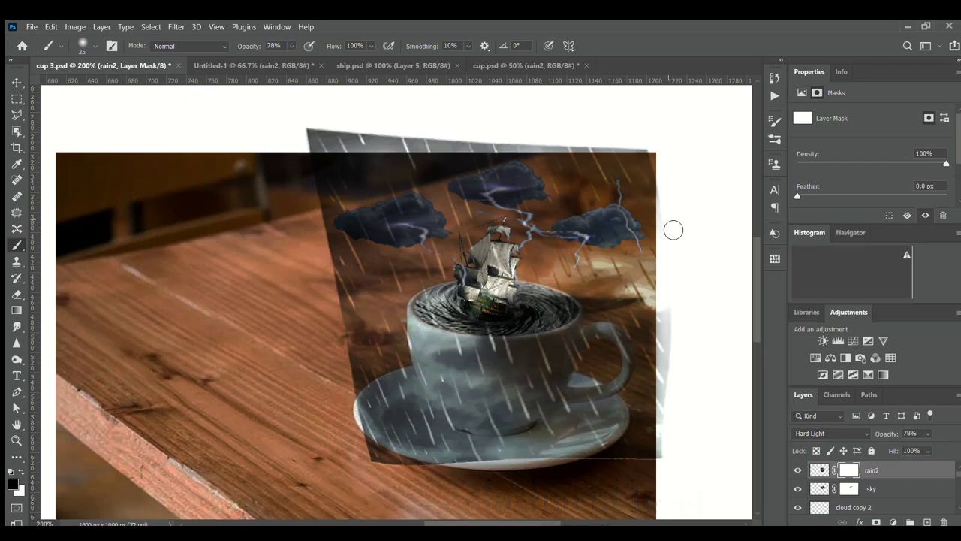
mouse_move(674, 228)
mouse_down()
mouse_move(668, 473)
mouse_move(371, 457)
mouse_up()
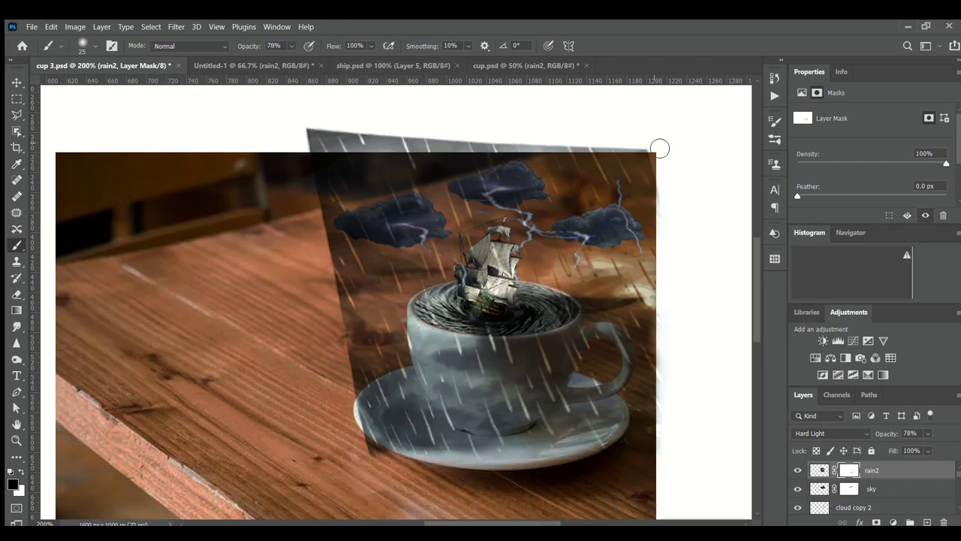
mouse_move(659, 148)
mouse_down()
mouse_move(356, 144)
mouse_move(317, 176)
mouse_move(346, 336)
mouse_up()
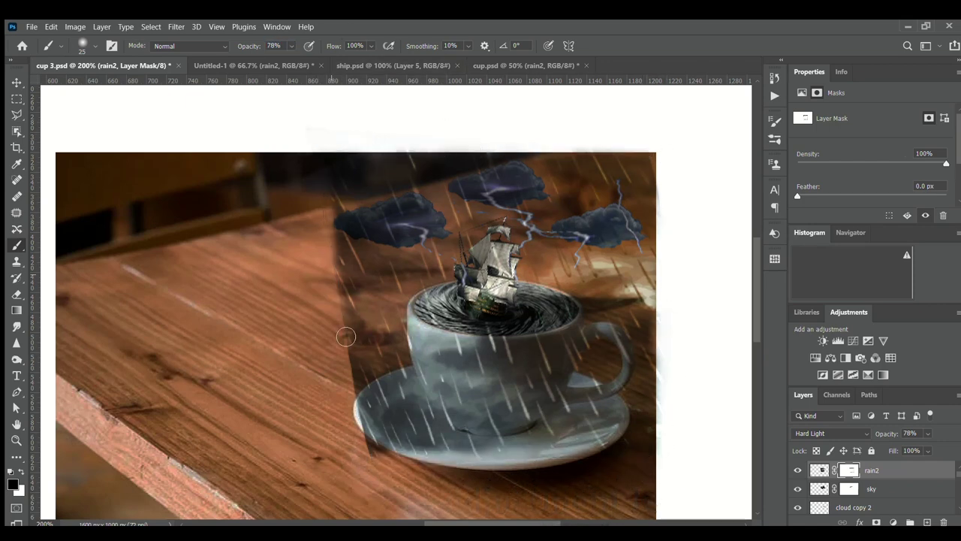
drag(359, 376, 371, 457)
click(20, 470)
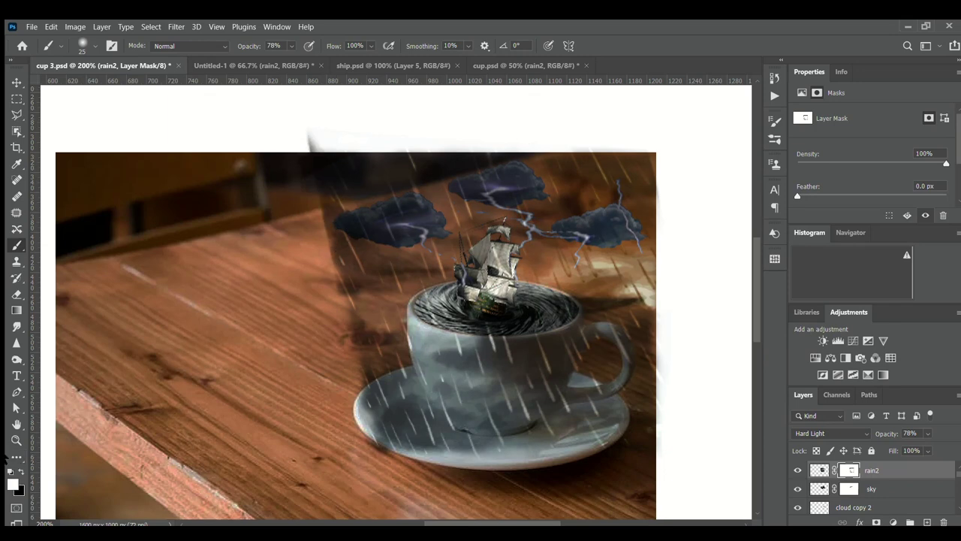
mouse_move(338, 322)
mouse_down()
mouse_move(330, 259)
mouse_move(380, 447)
mouse_up()
Set rain2 opacity to 70% and blend its mask around the saucer's lower-left edge
click(911, 433)
text(70)
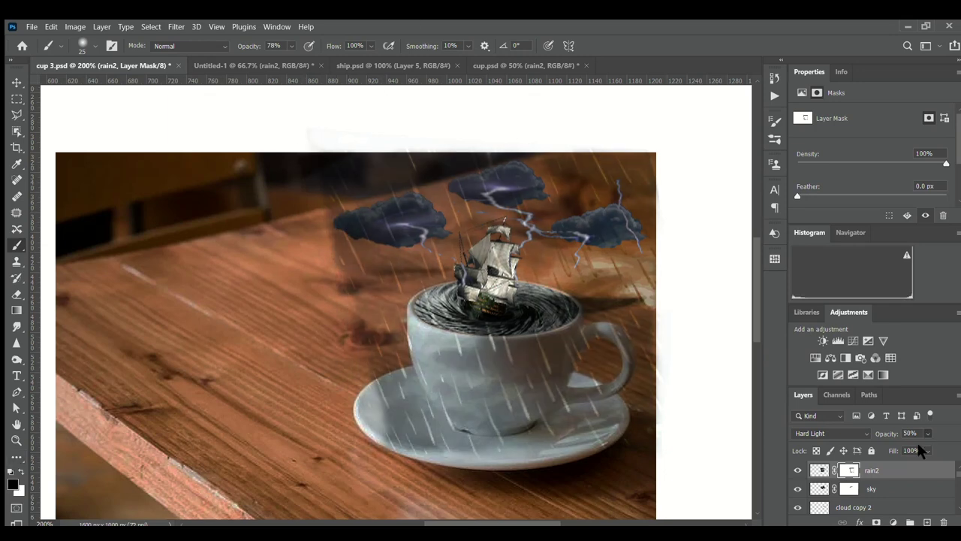
key(Return)
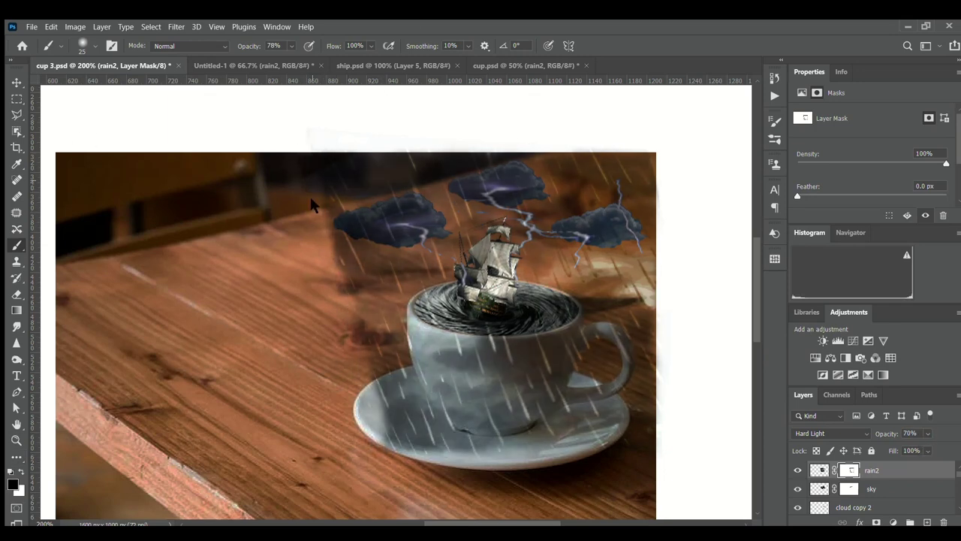
mouse_move(376, 375)
mouse_down()
mouse_move(385, 451)
mouse_move(398, 458)
mouse_move(401, 435)
mouse_up()
key(x)
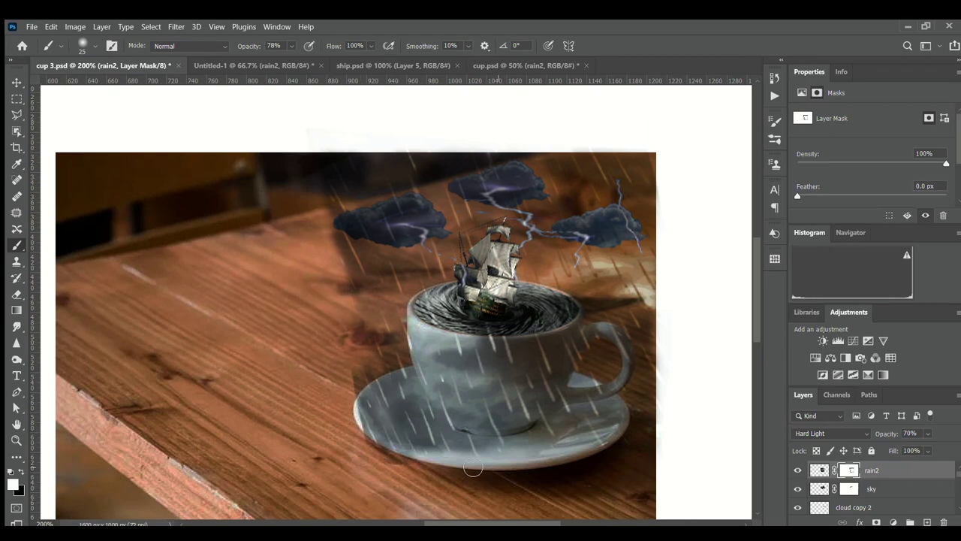
drag(360, 406, 407, 461)
key(x)
Enlarge the rain layer slightly, nudge it down and right, and commit the transform
key(ctrl+t)
drag(304, 125, 272, 100)
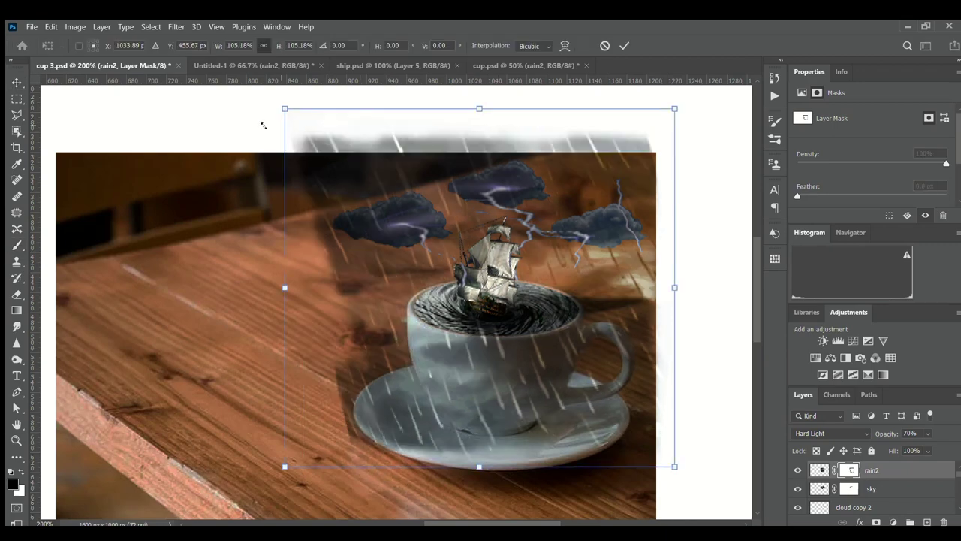
drag(533, 216, 543, 231)
click(624, 45)
Soften the rain mask's left, top and right edges with further brush strokes
key(b)
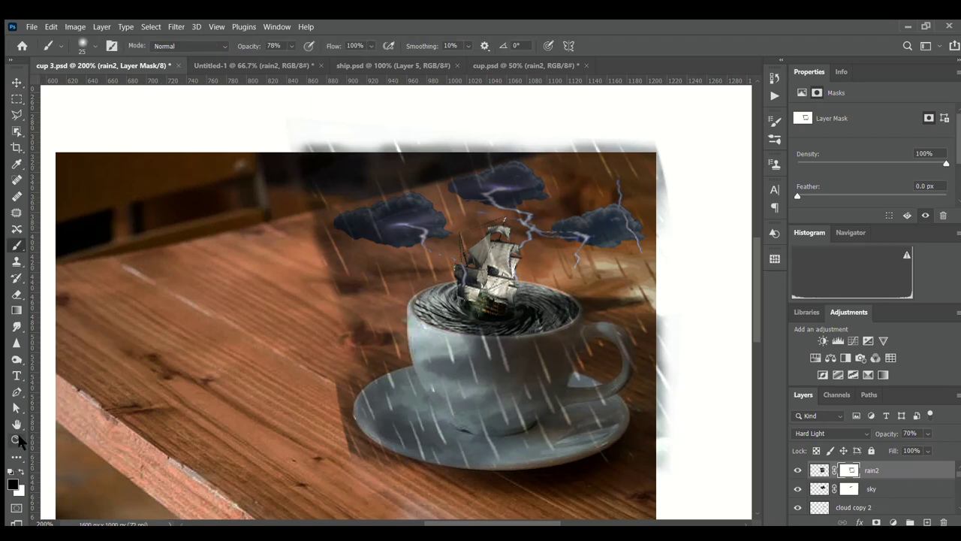
key(x)
drag(301, 177, 344, 383)
key(x)
mouse_move(668, 148)
mouse_down()
mouse_move(300, 149)
mouse_move(314, 239)
mouse_up()
drag(323, 286, 353, 451)
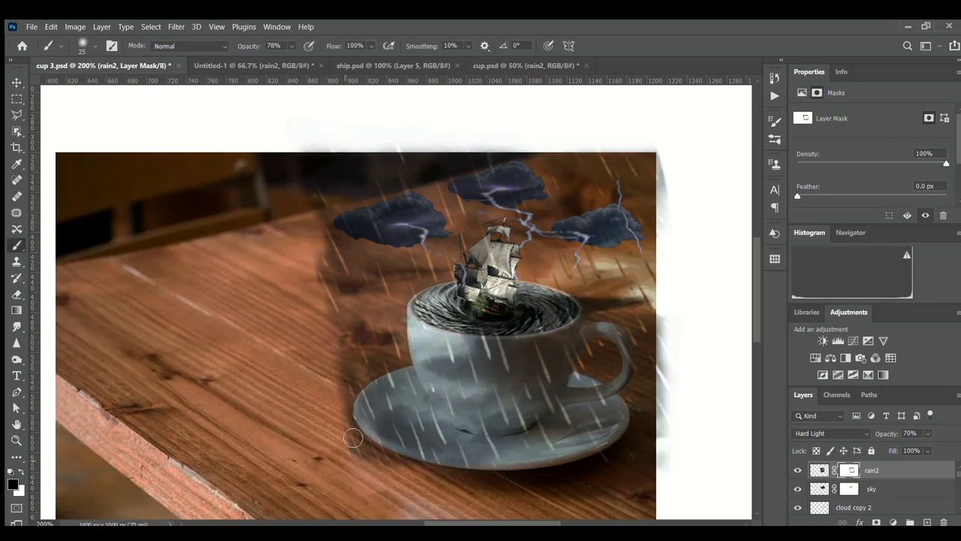
drag(345, 361, 368, 462)
drag(678, 163, 674, 444)
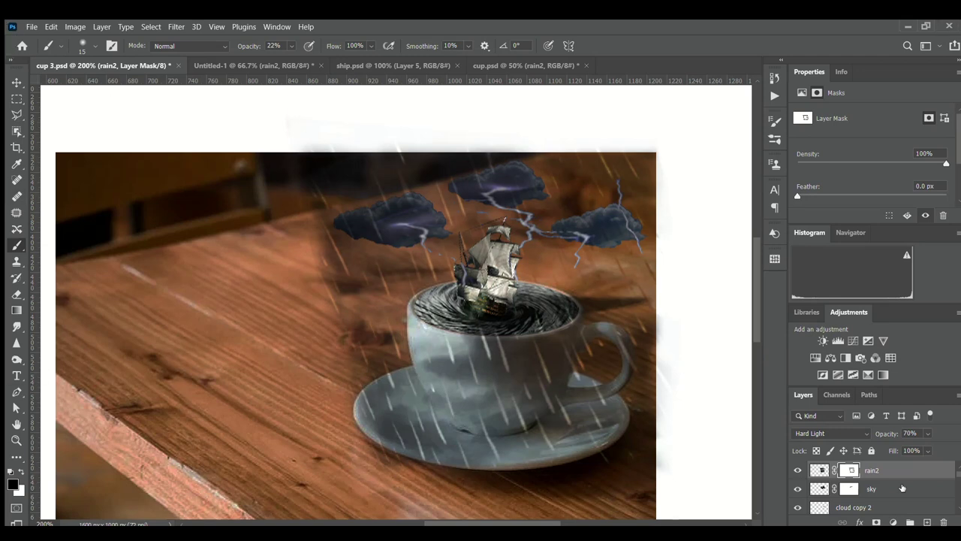
Make Layer 5 active, return to the brush, and zoom to 100% to view the whole composition
scroll(903, 488, down, 2)
click(849, 498)
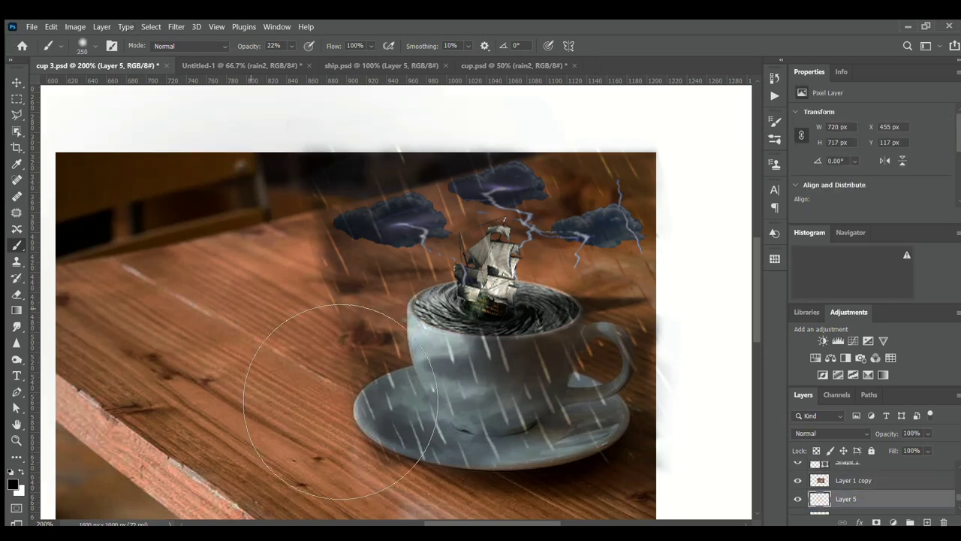
scroll(341, 401, down, 2)
key(i)
key(b)
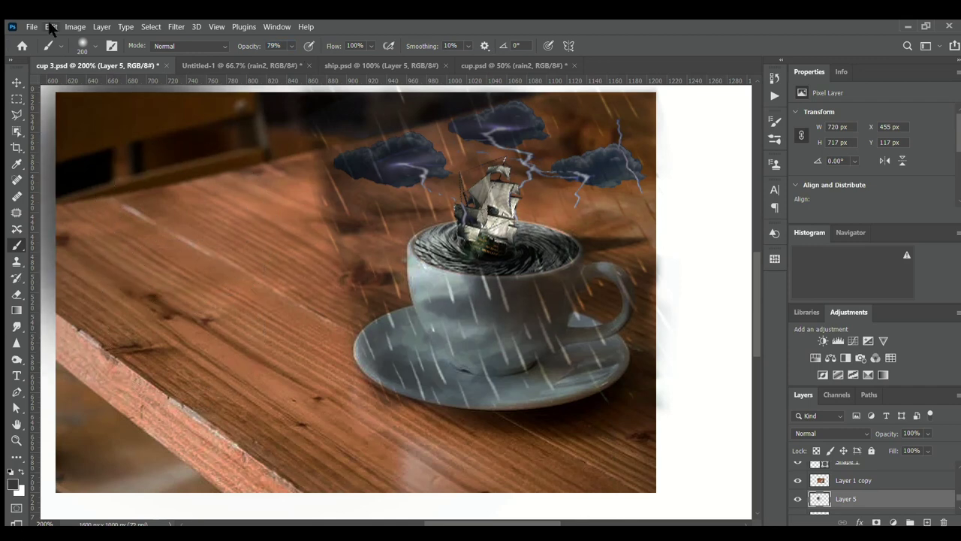
key(z)
key(ctrl+1)
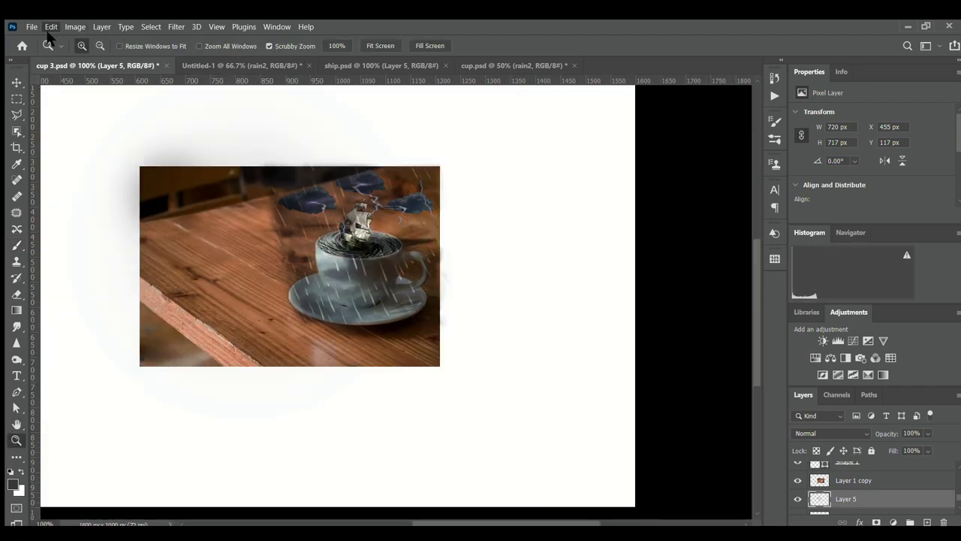
Marquee-select the photo area so painting stays inside it
key(m)
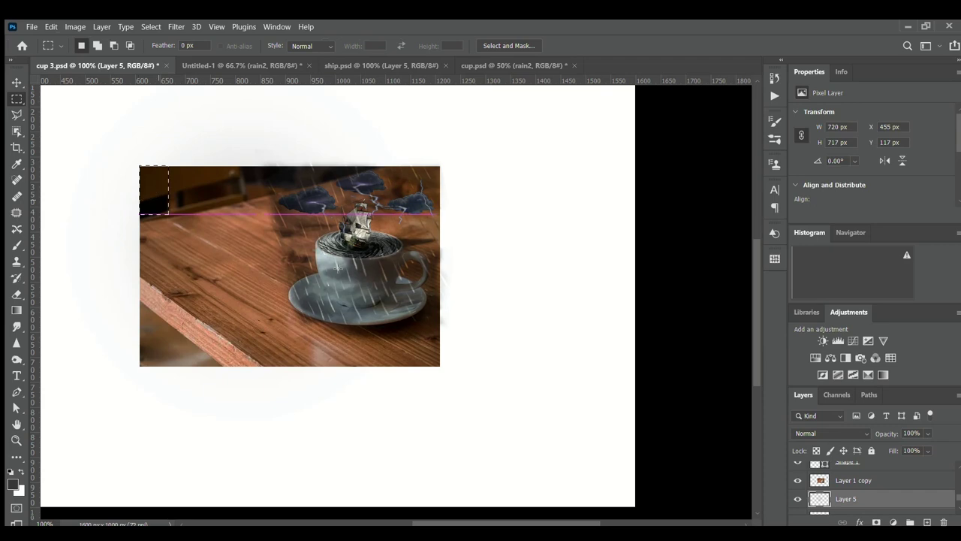
drag(138, 166, 440, 368)
click(139, 166)
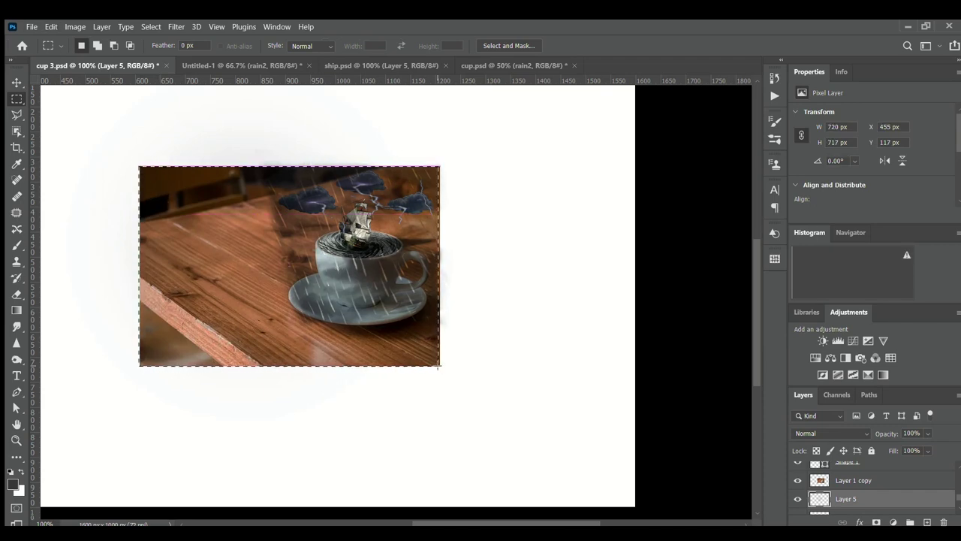
click(17, 246)
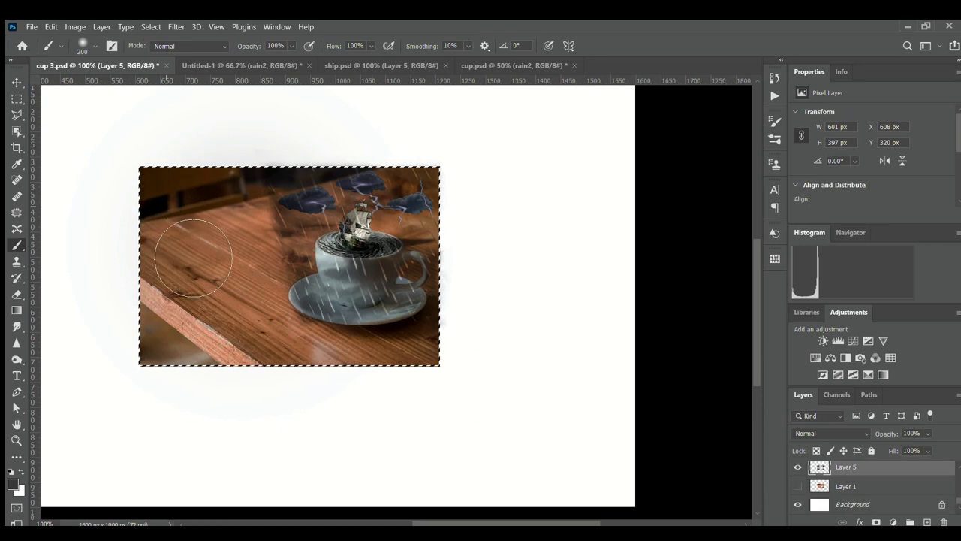
scroll(798, 506, down, 1)
Move Layer 5 above Layer 1 copy, hide Layer 1, erase left grey, and darken lower-left wood
drag(846, 486, 847, 465)
click(798, 505)
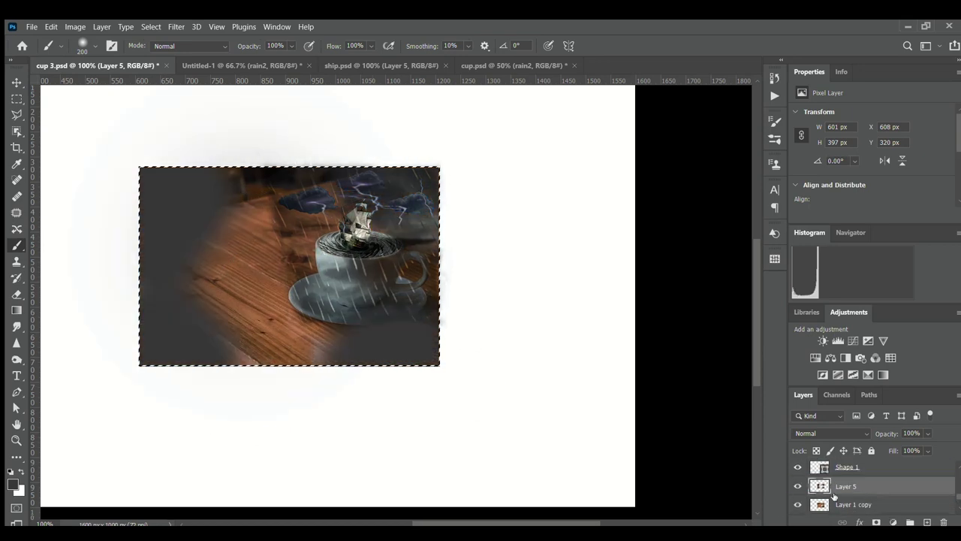
key(e)
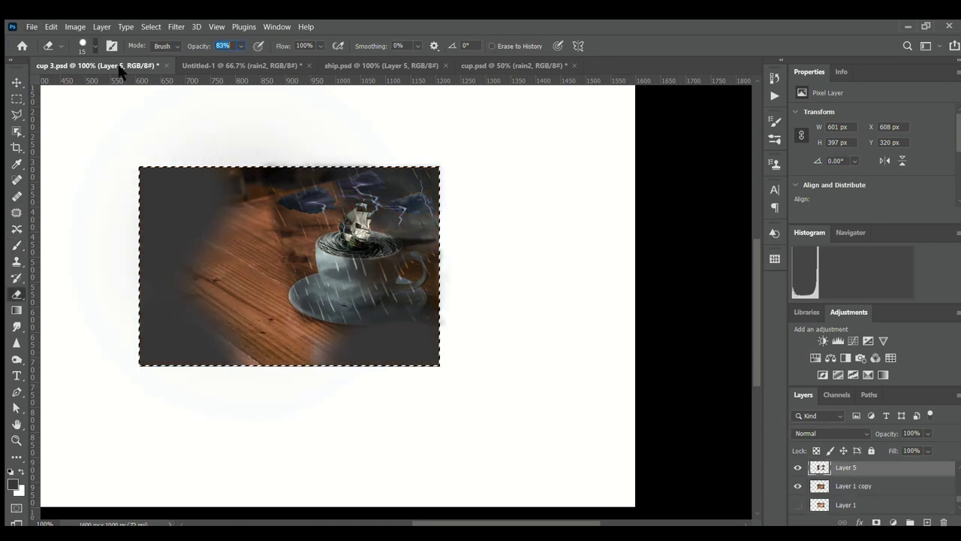
drag(146, 429, 173, 248)
key(b)
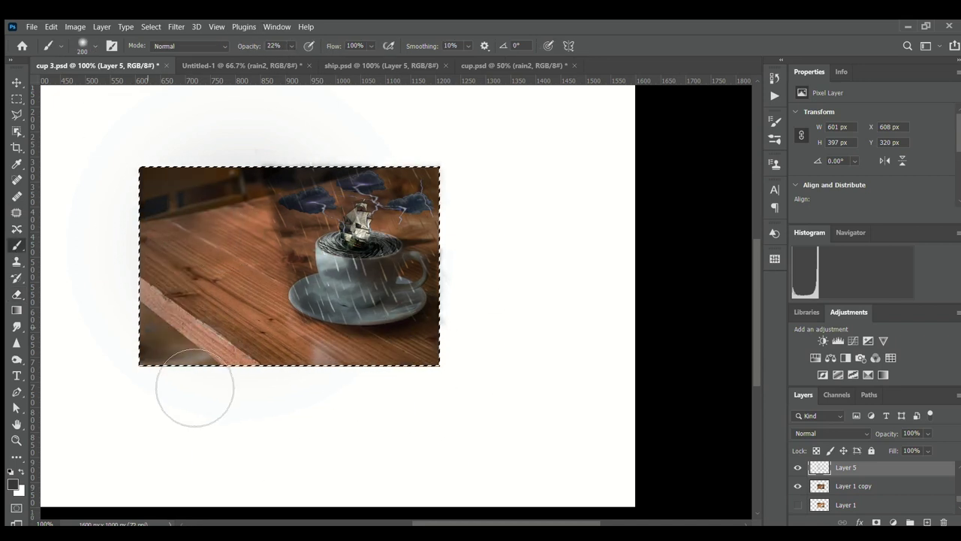
drag(195, 388, 270, 331)
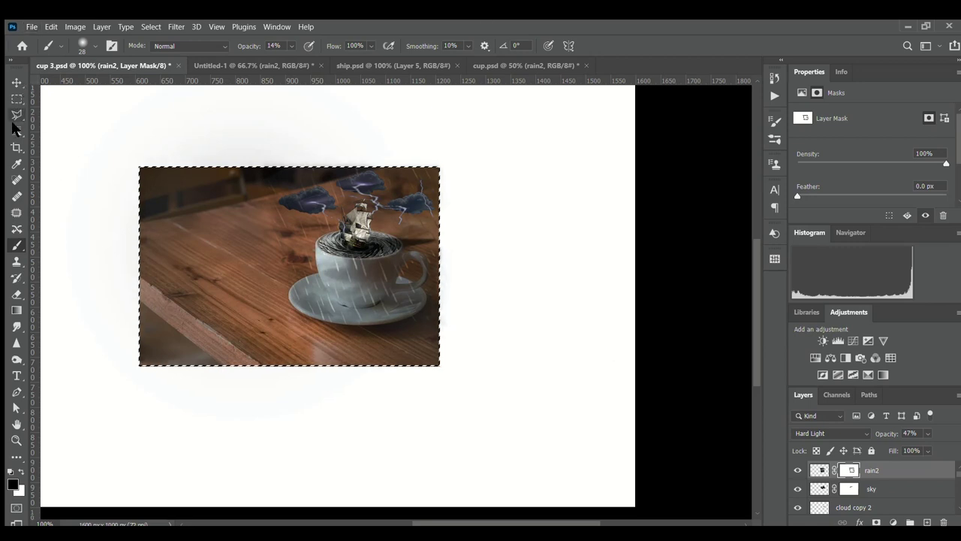
Clear the selection around the photo and scroll the view left
click(17, 97)
click(264, 221)
scroll(265, 221, left, 2)
scroll(264, 220, left, 2)
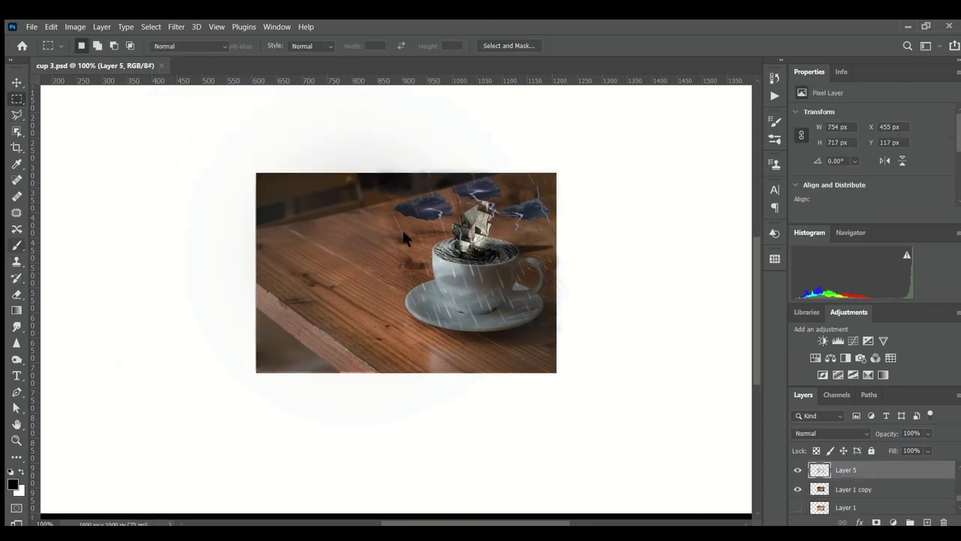
Paint at 16% brush opacity beside the photo, undo it, and erase the white patch on the right
key(b)
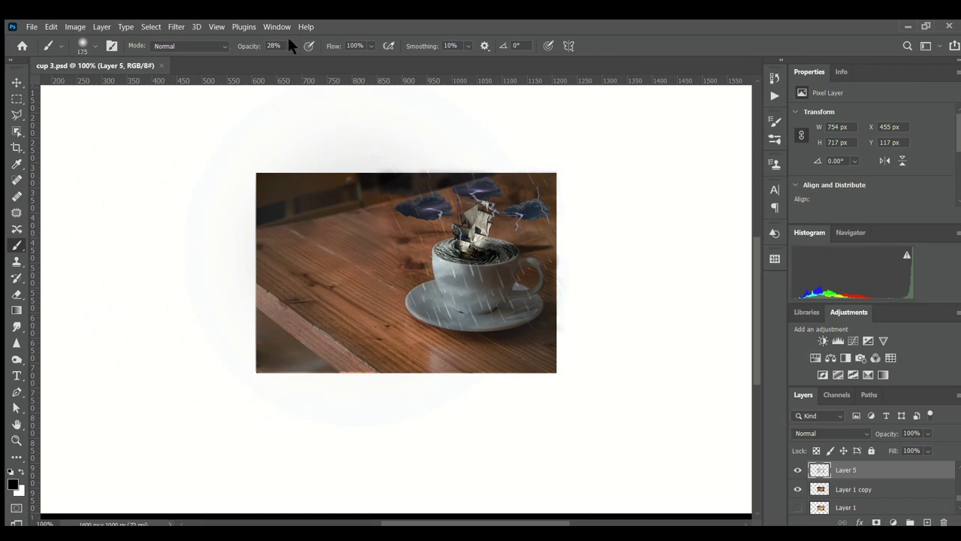
key(1)
key(6)
drag(584, 265, 556, 229)
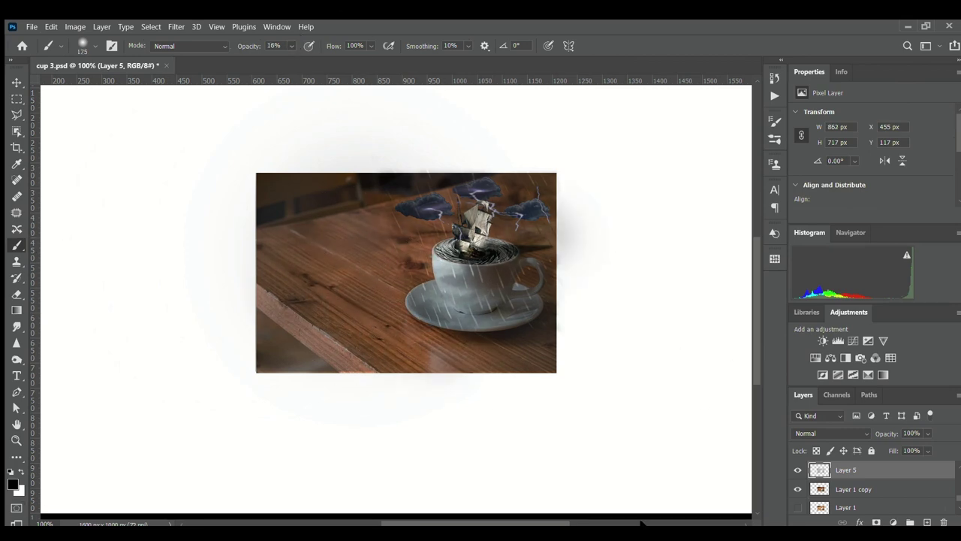
key(ctrl+z)
key(e)
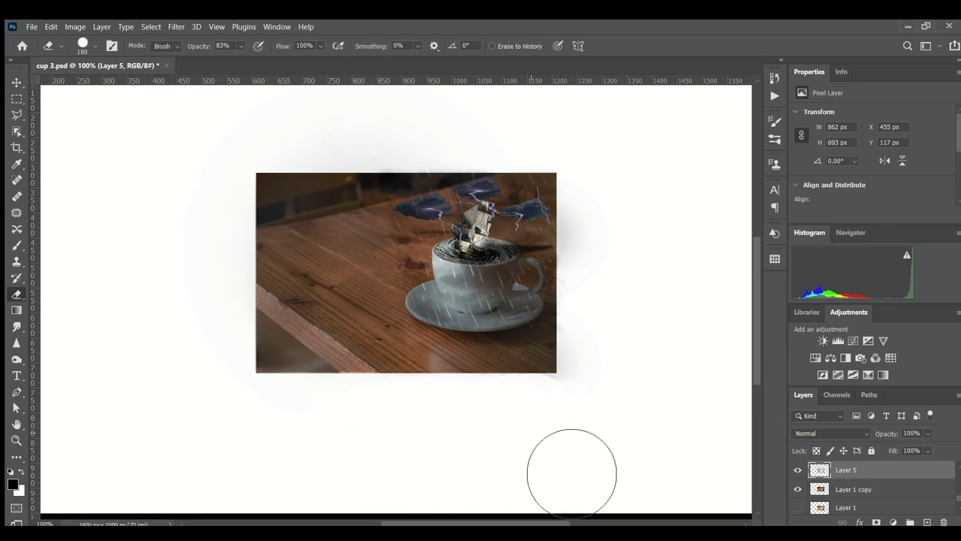
drag(572, 473, 636, 262)
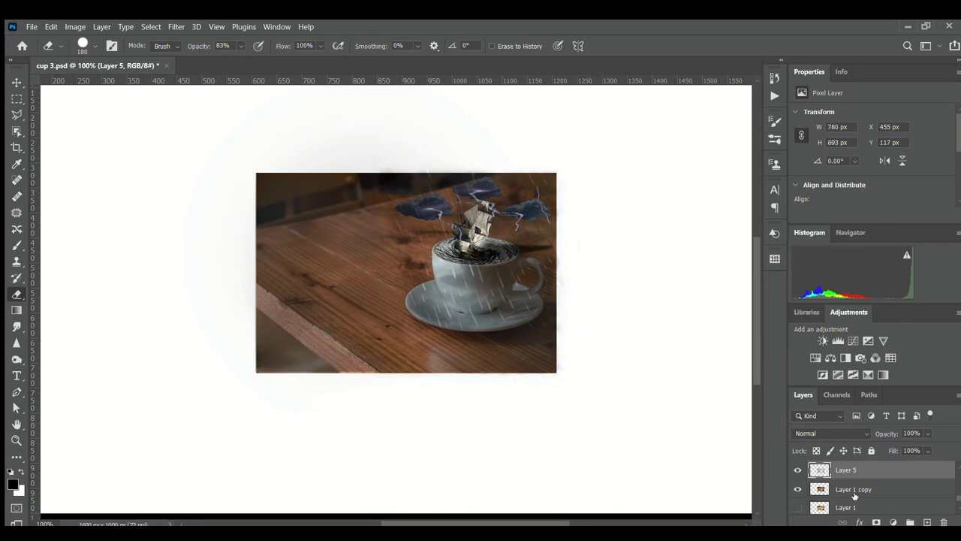